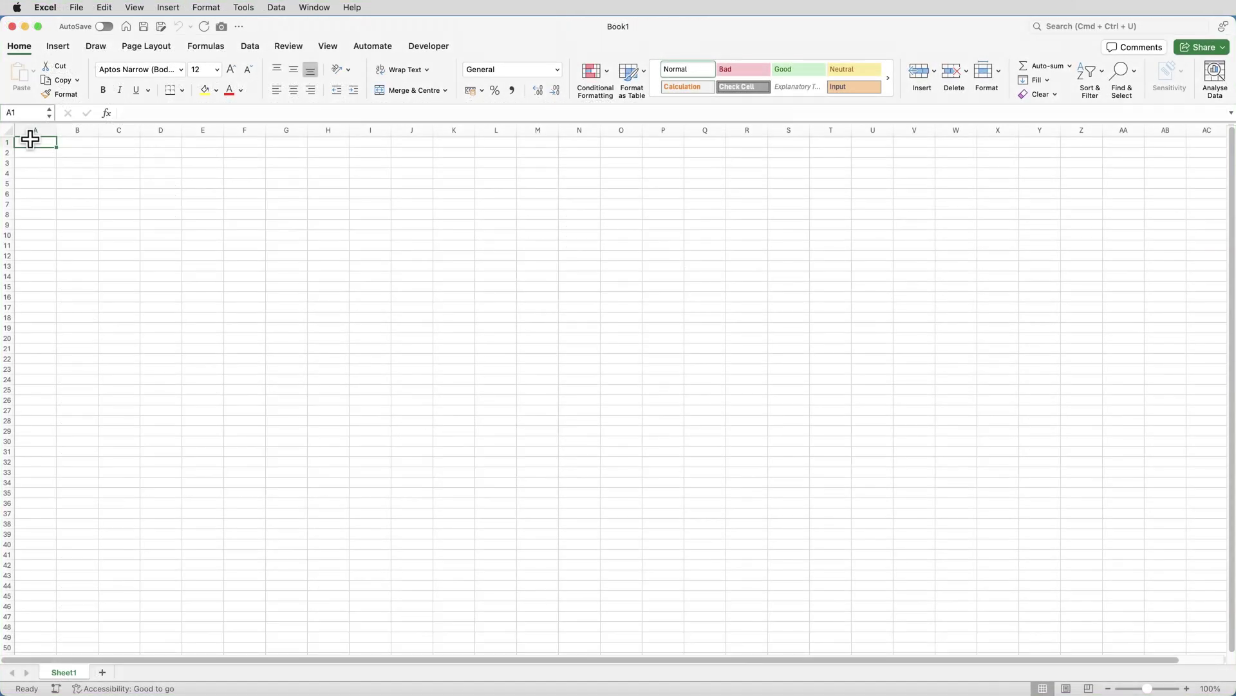
# Step: Import the ice-cream-podcast.xml file as an XML source into the Power Query Editor
pyautogui.click(248, 50)
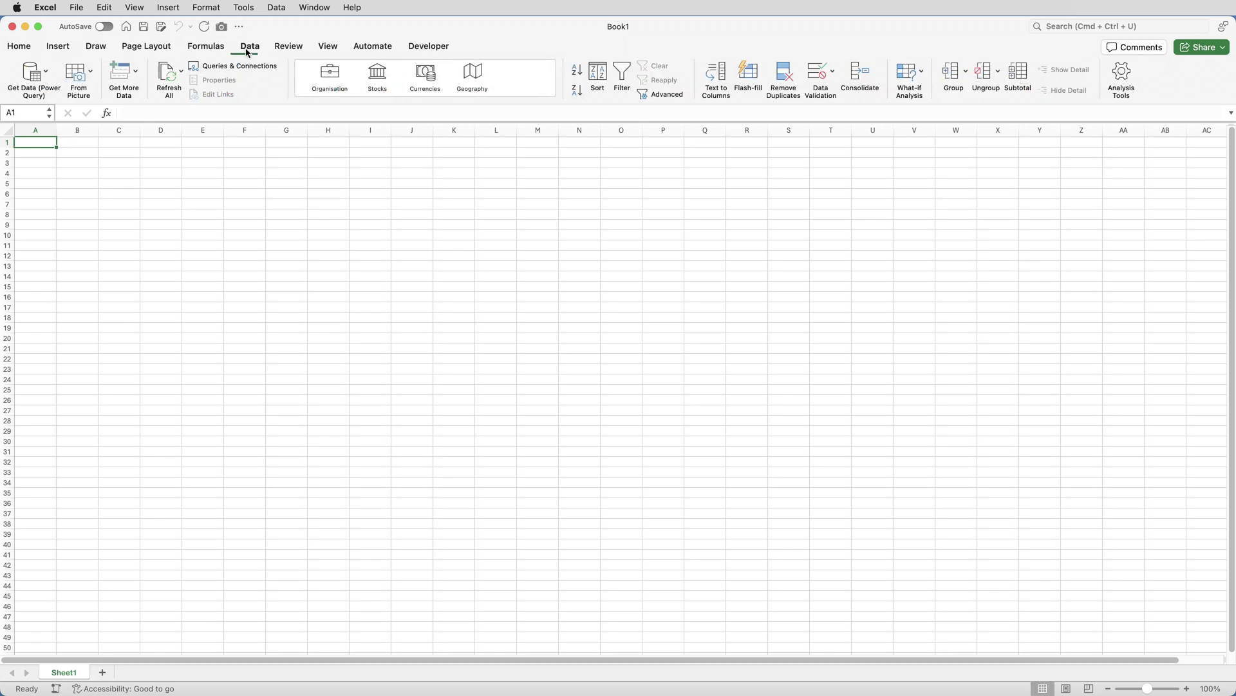
pyautogui.click(49, 78)
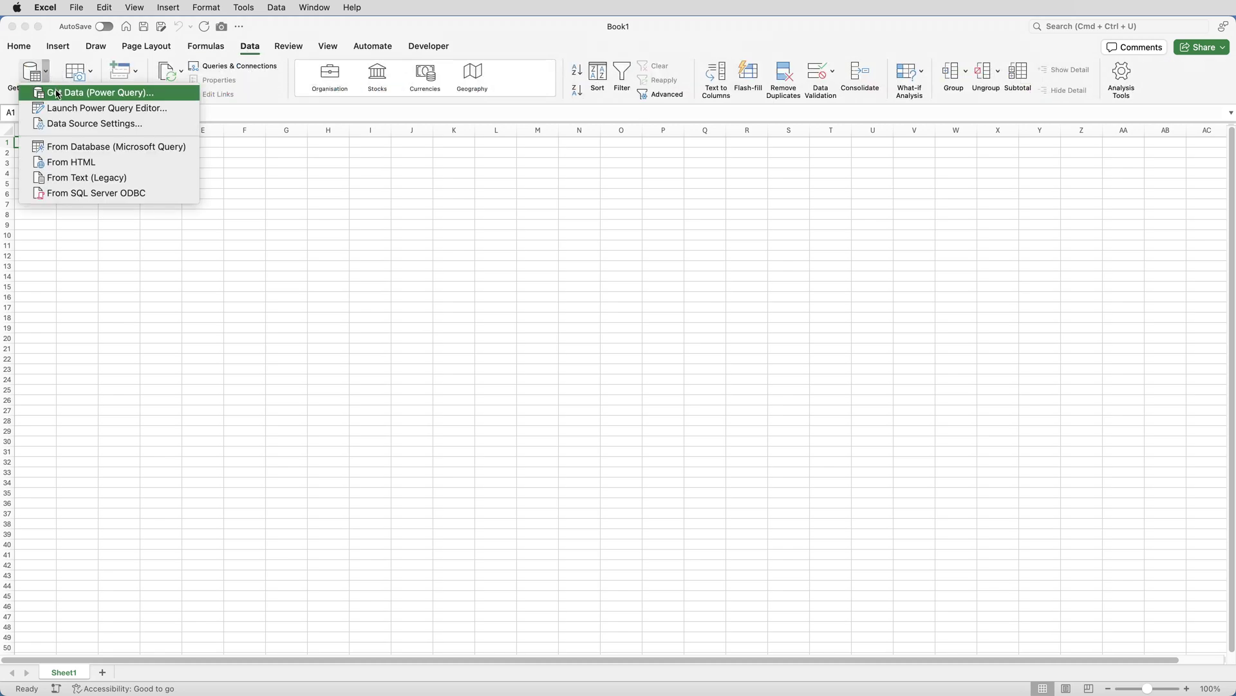
pyautogui.click(58, 94)
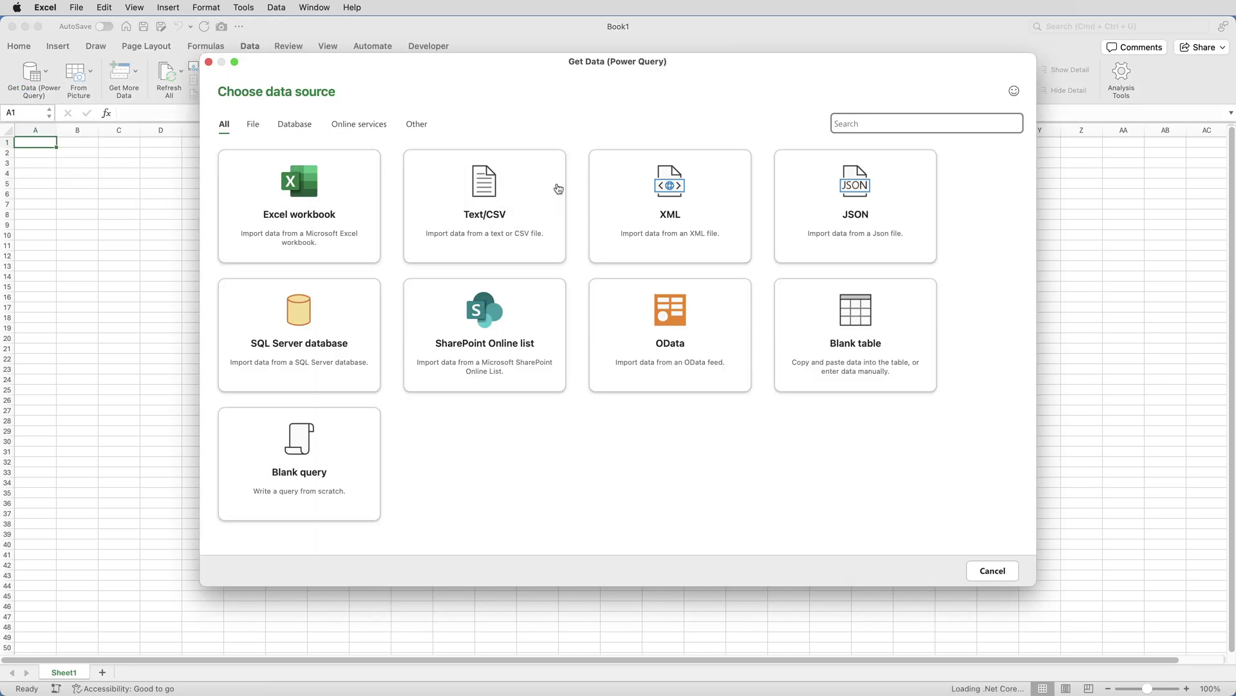
pyautogui.click(700, 216)
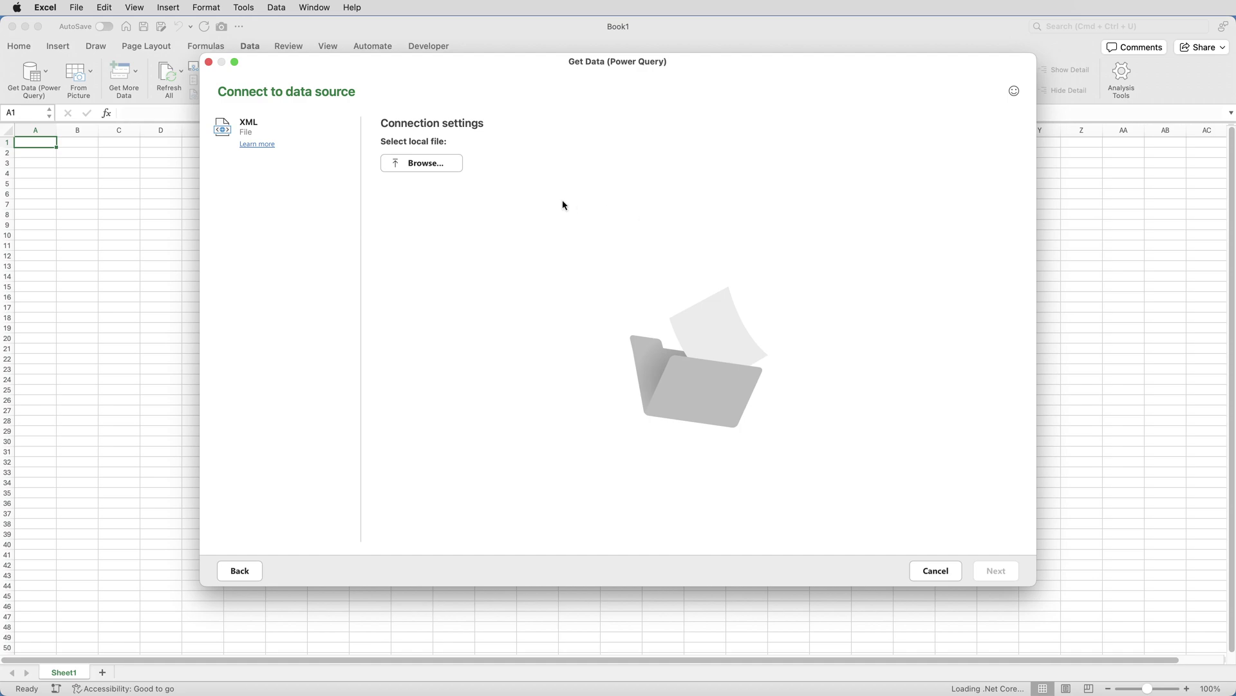
pyautogui.click(443, 169)
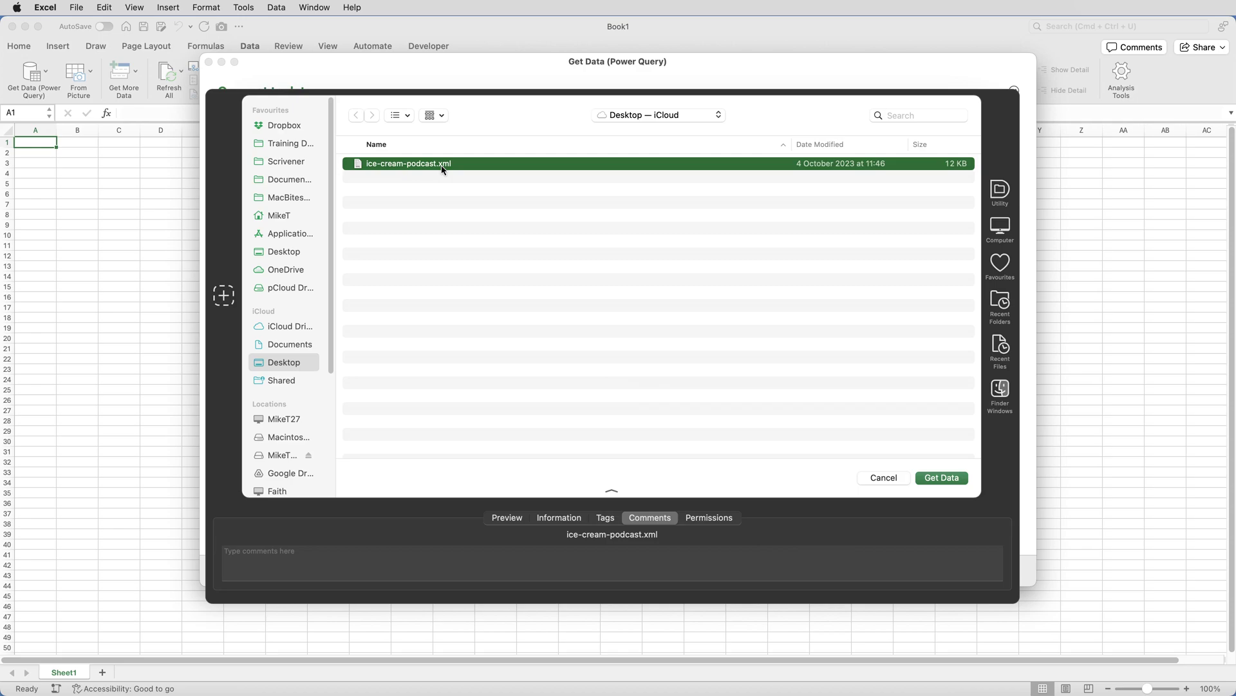
pyautogui.click(950, 474)
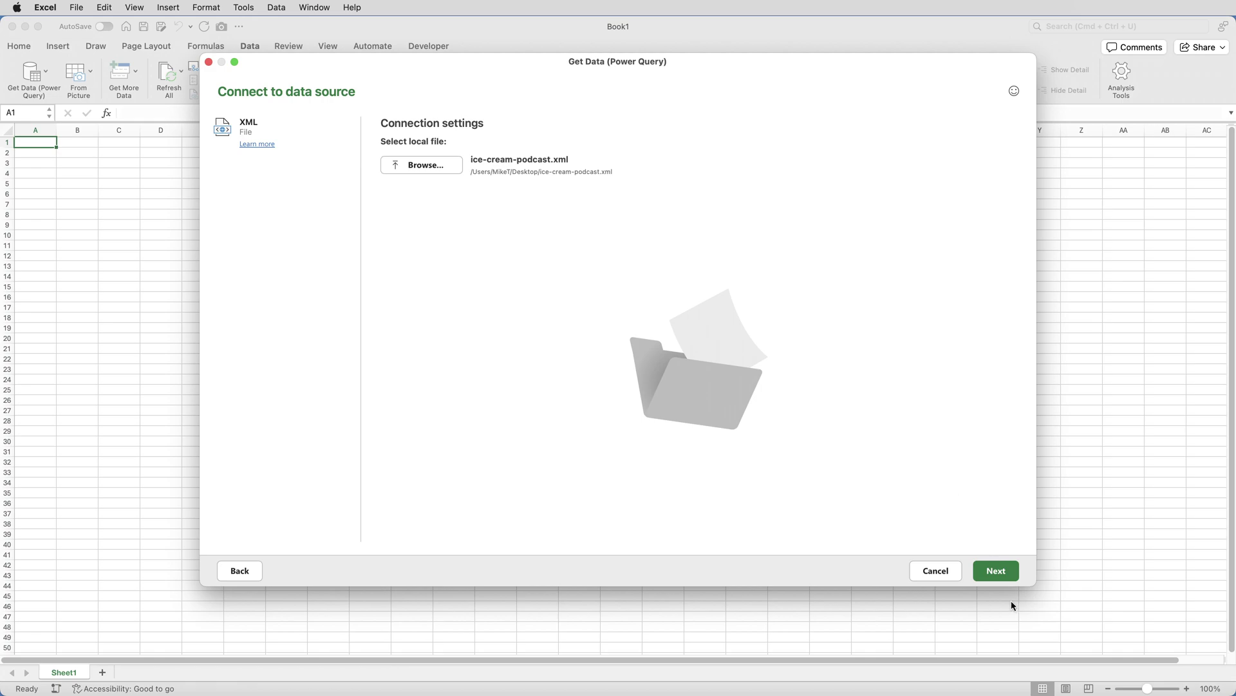
pyautogui.click(1007, 573)
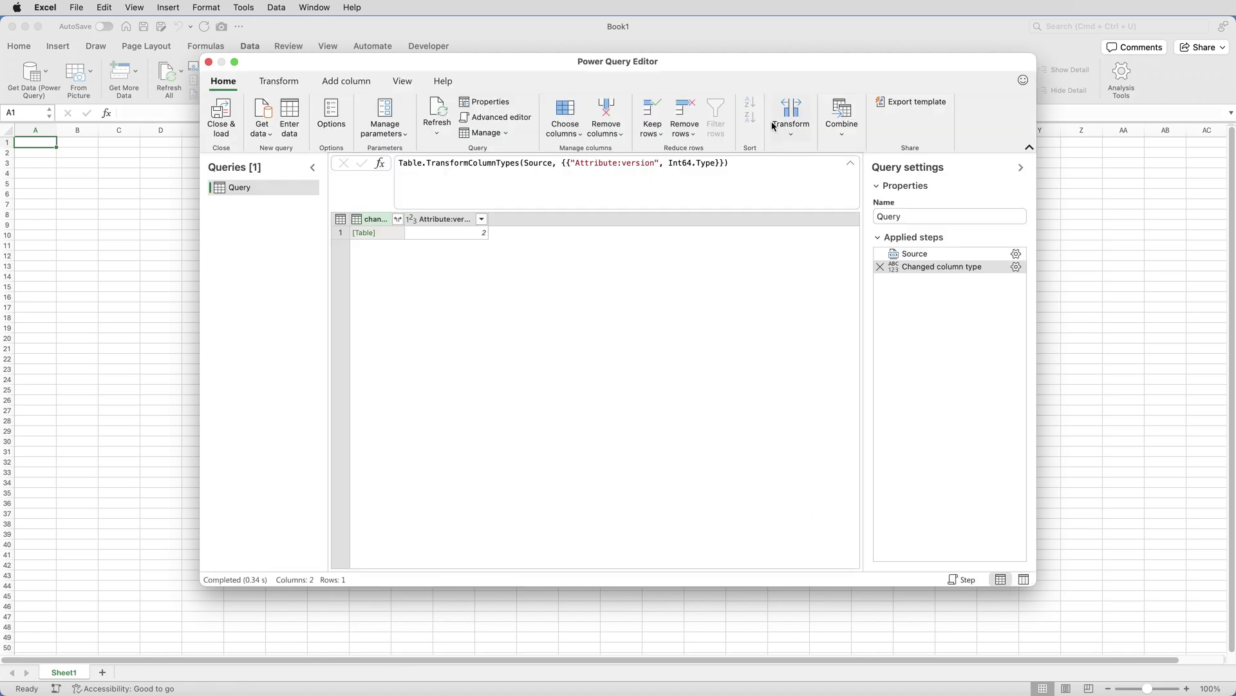
# Step: Maximise the Power Query Editor and expand the nested channel column into separate columns
pyautogui.doubleClick(793, 65)
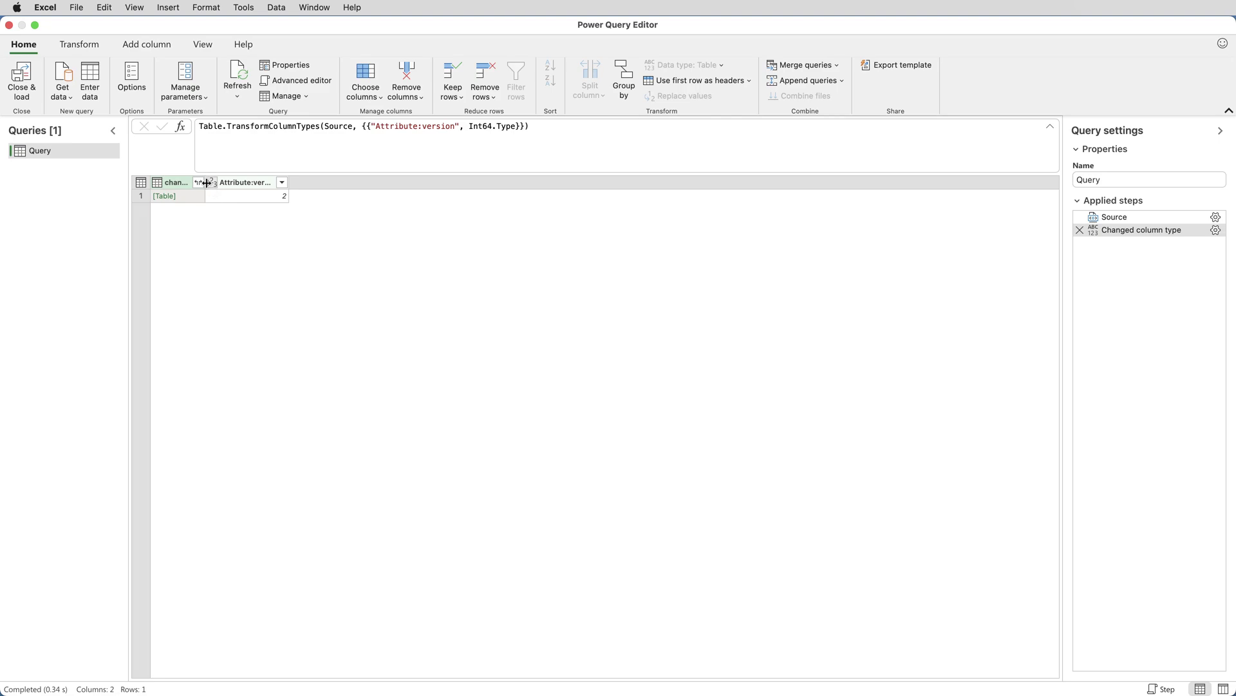
pyautogui.moveTo(205, 182); pyautogui.dragTo(223, 182)
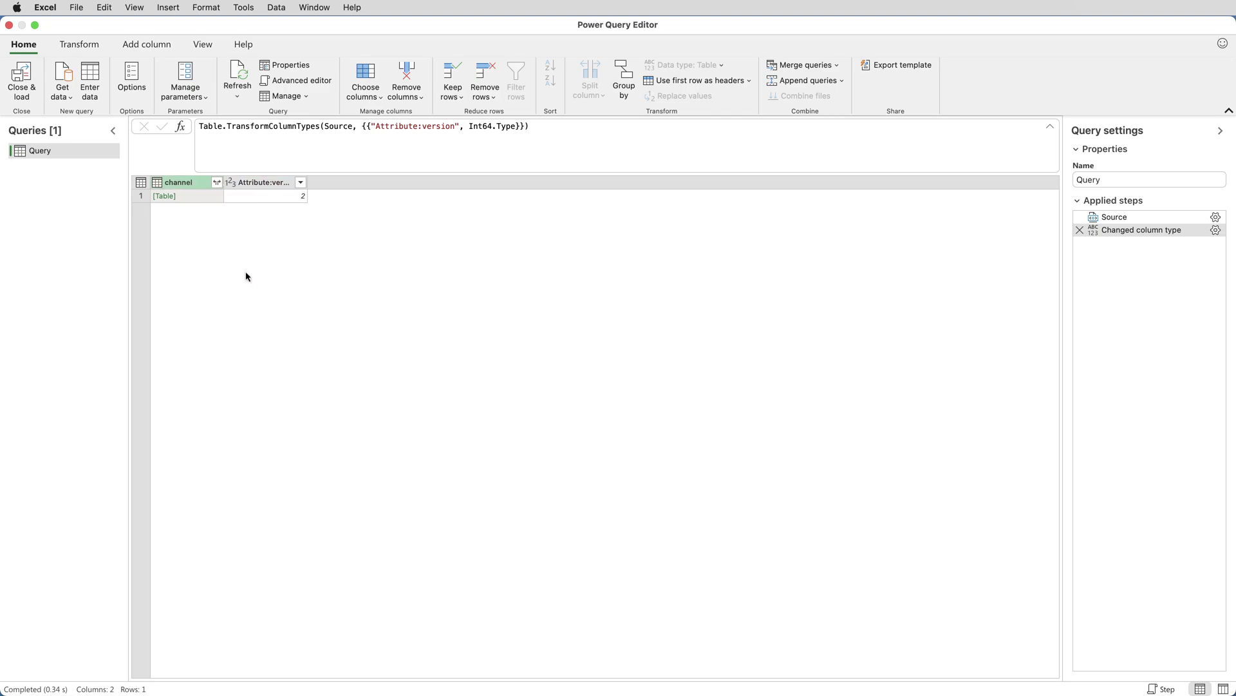
pyautogui.click(217, 182)
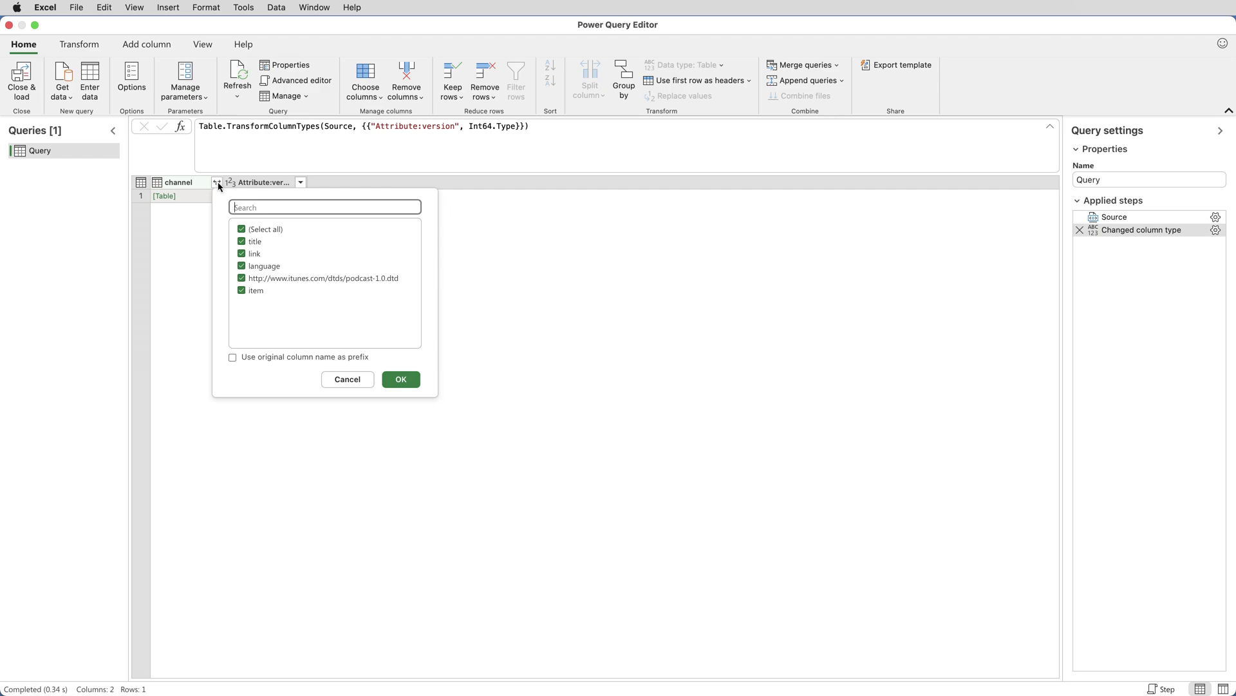
pyautogui.click(401, 380)
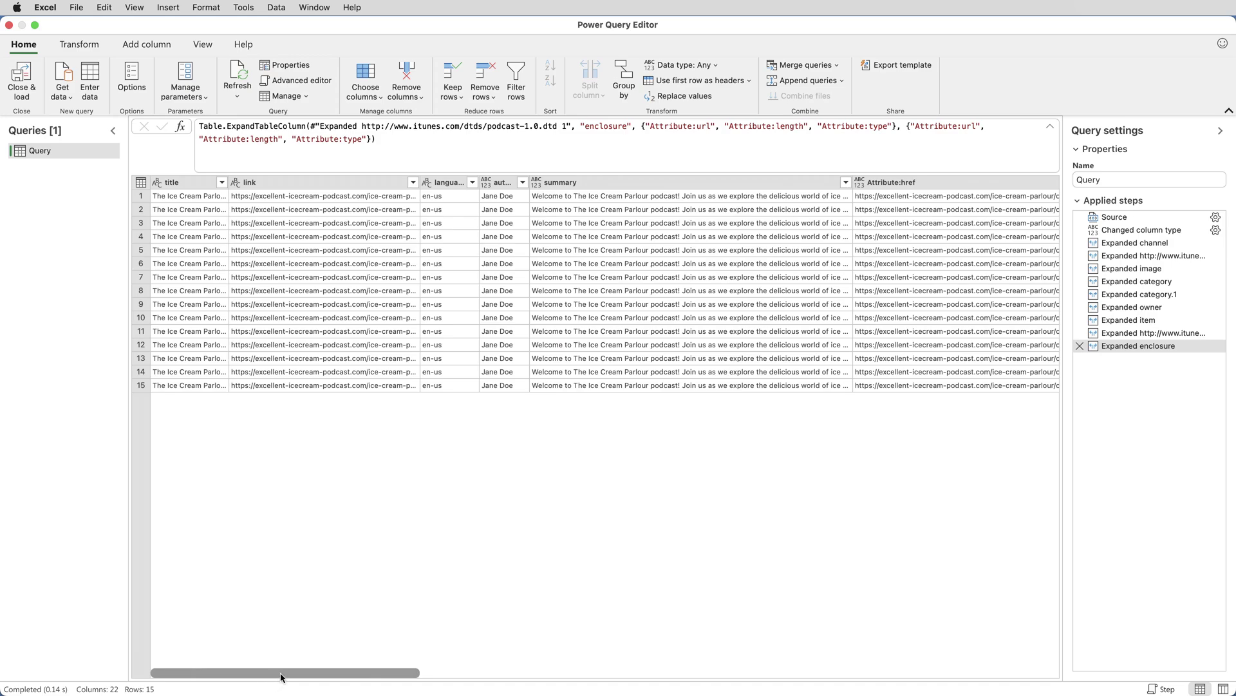
# Step: Use Choose Columns to keep only title.1, subtitle, duration, Attribute:url and pubDate
pyautogui.moveTo(280, 672); pyautogui.dragTo(575, 677)
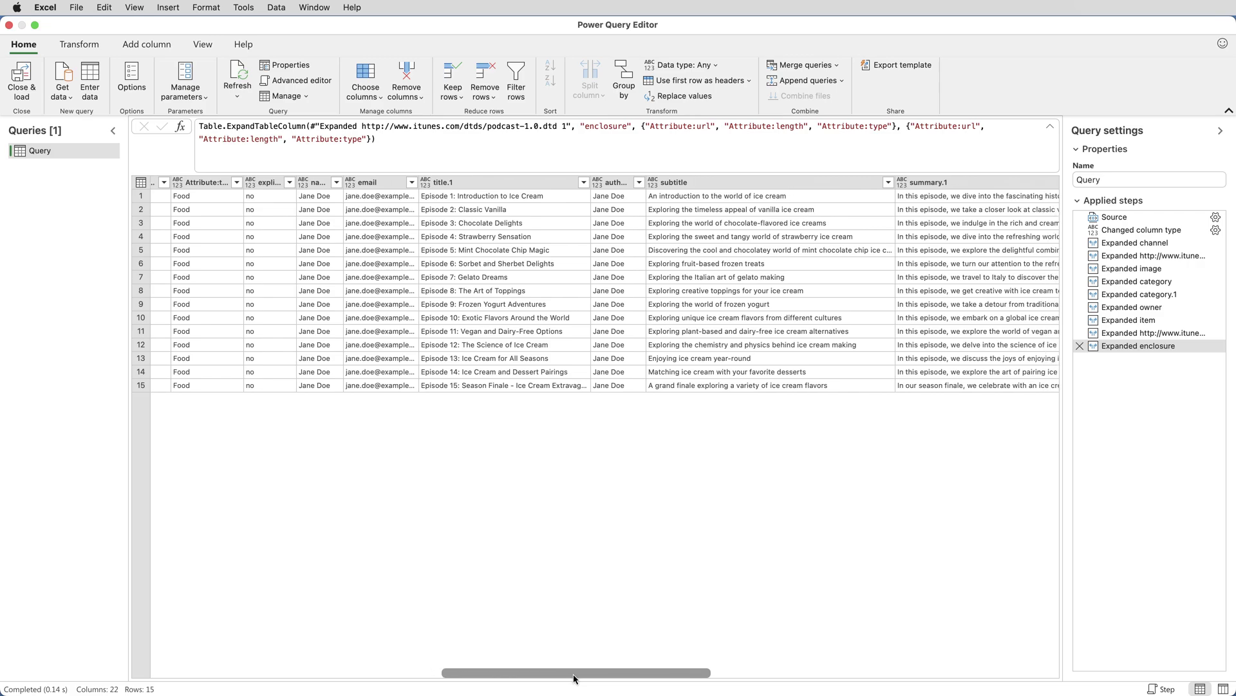
pyautogui.moveTo(576, 678); pyautogui.dragTo(767, 689)
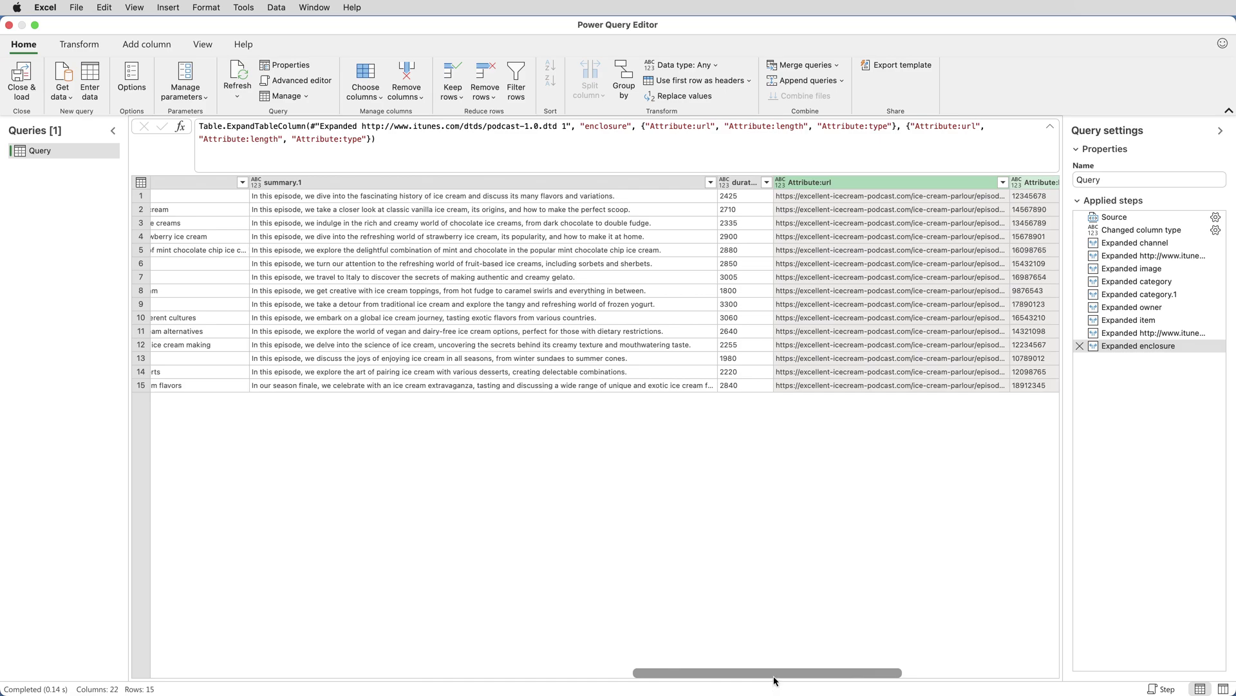
pyautogui.moveTo(775, 678); pyautogui.dragTo(946, 679)
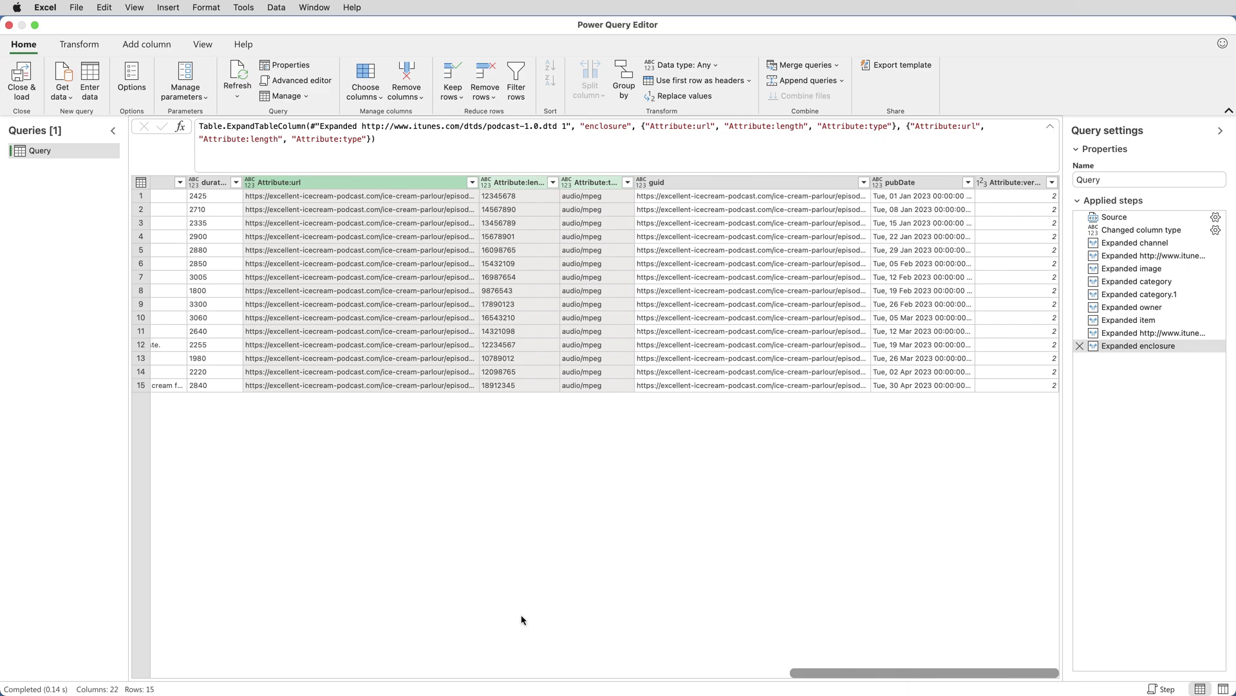
pyautogui.click(367, 77)
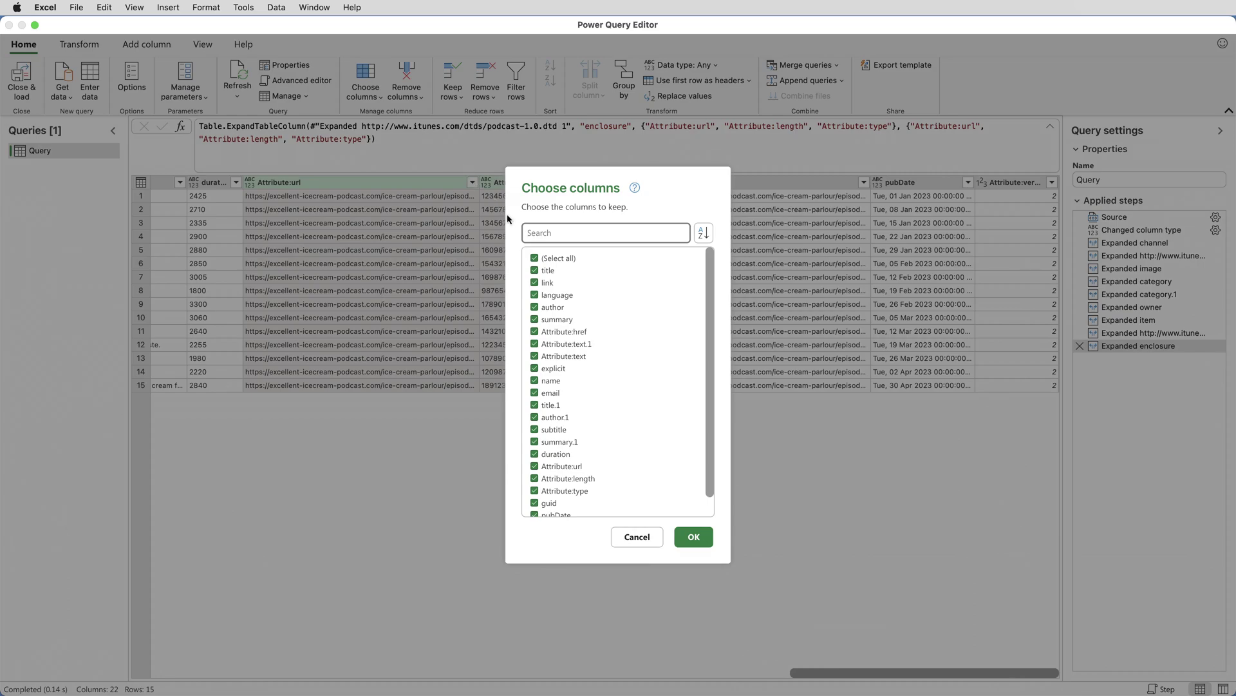
pyautogui.click(534, 258)
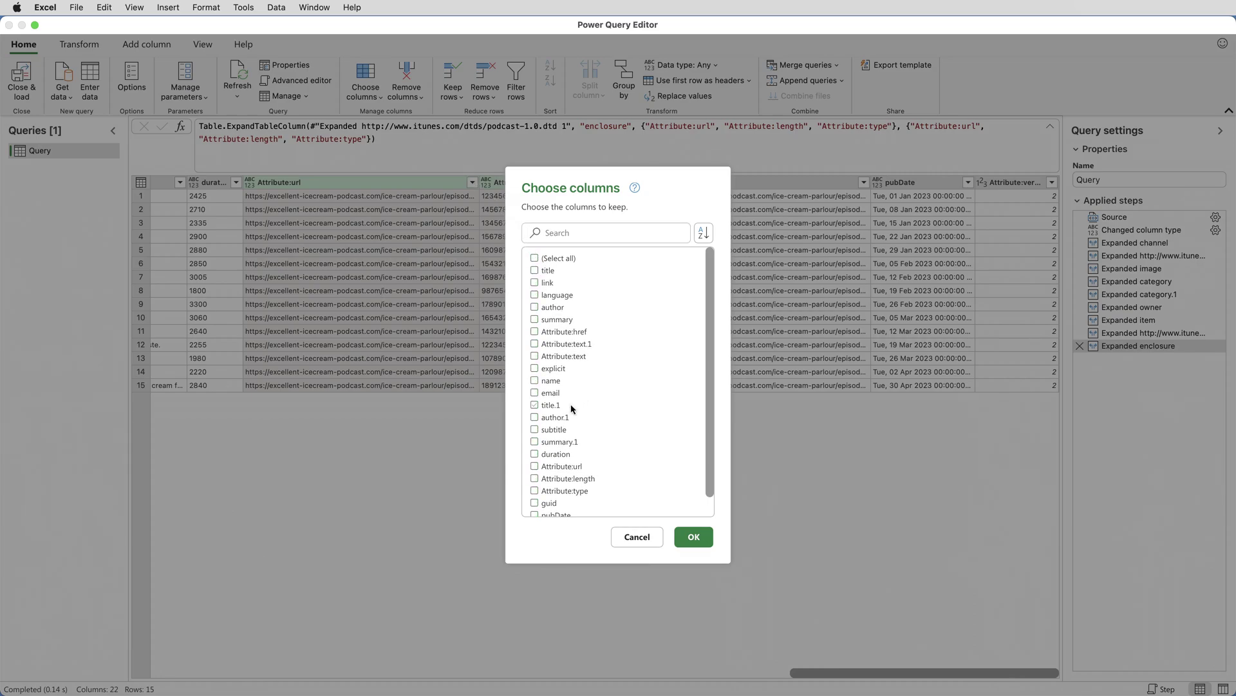
pyautogui.click(539, 407)
pyautogui.click(538, 429)
pyautogui.click(534, 454)
pyautogui.click(534, 466)
pyautogui.scroll(-1, 600, 475)
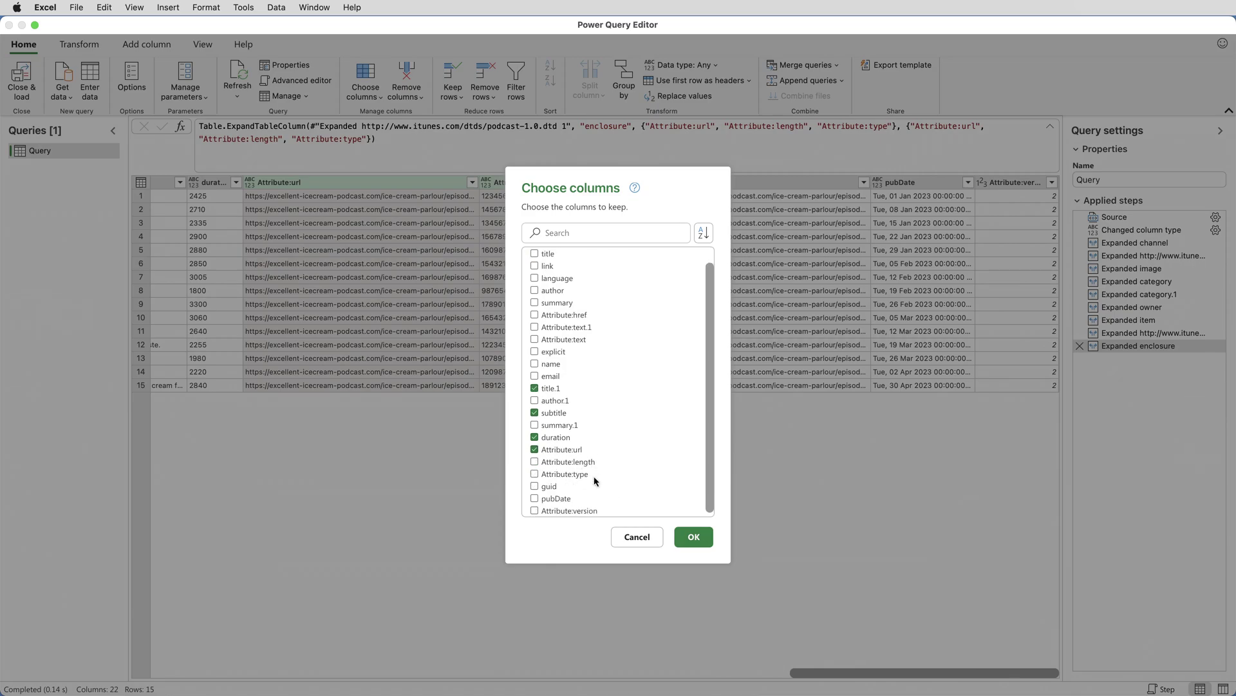
pyautogui.click(535, 499)
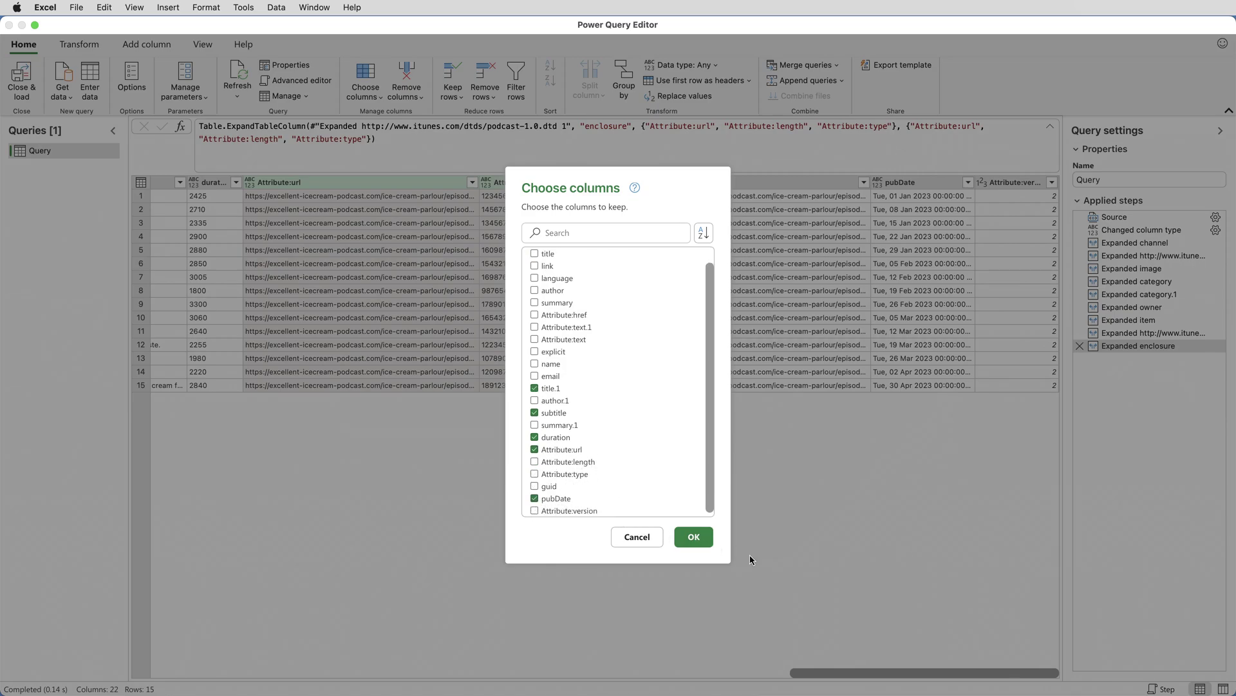
pyautogui.click(694, 543)
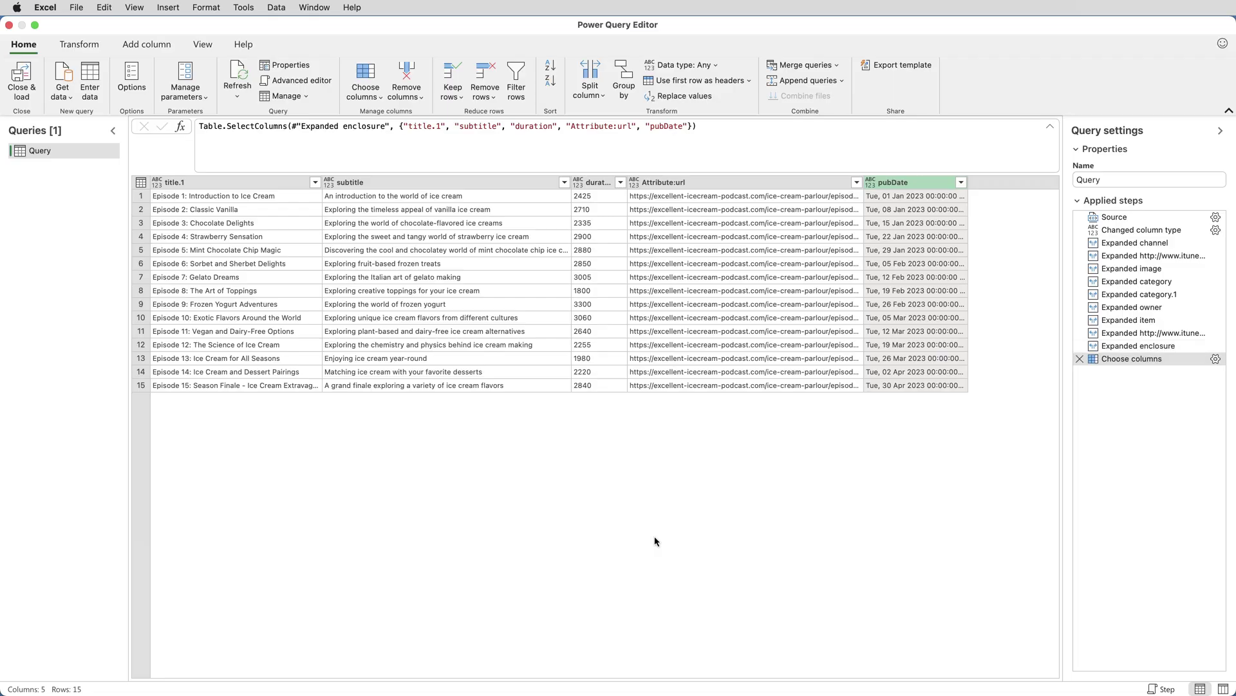
# Step: Rename title.1 to 'Episode Title' and subtitle to 'Description'
pyautogui.doubleClick(216, 184)
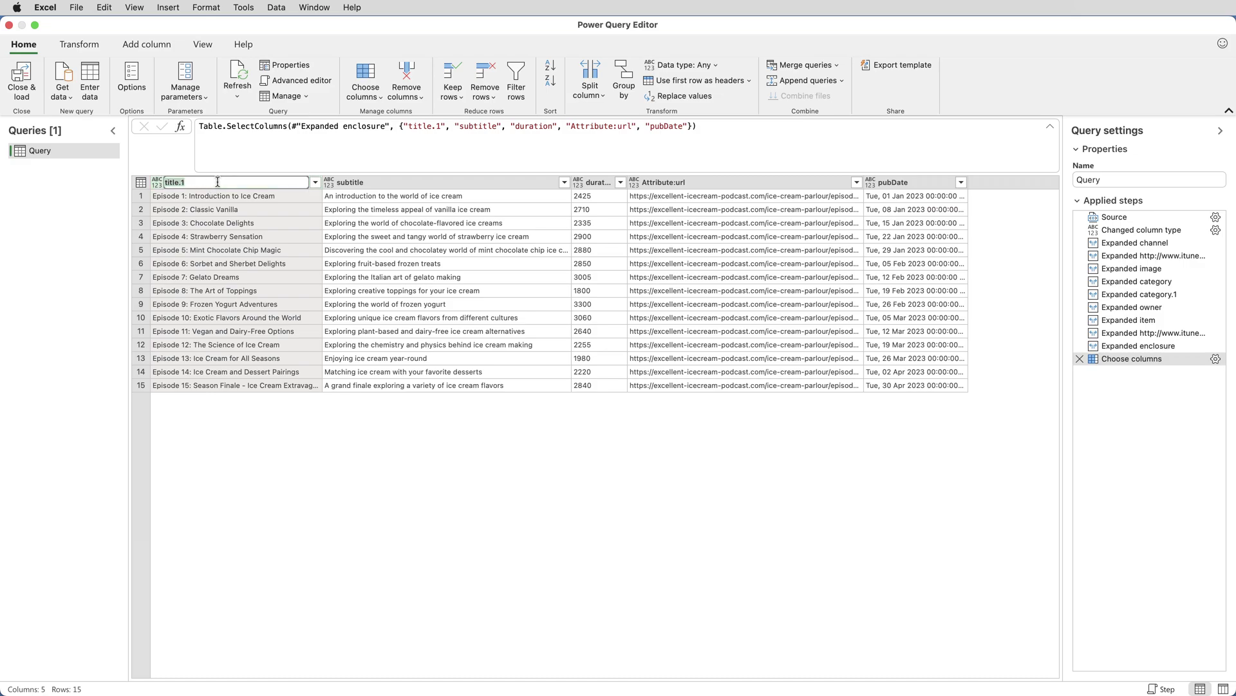
pyautogui.write('Episode Title')
pyautogui.click(367, 183)
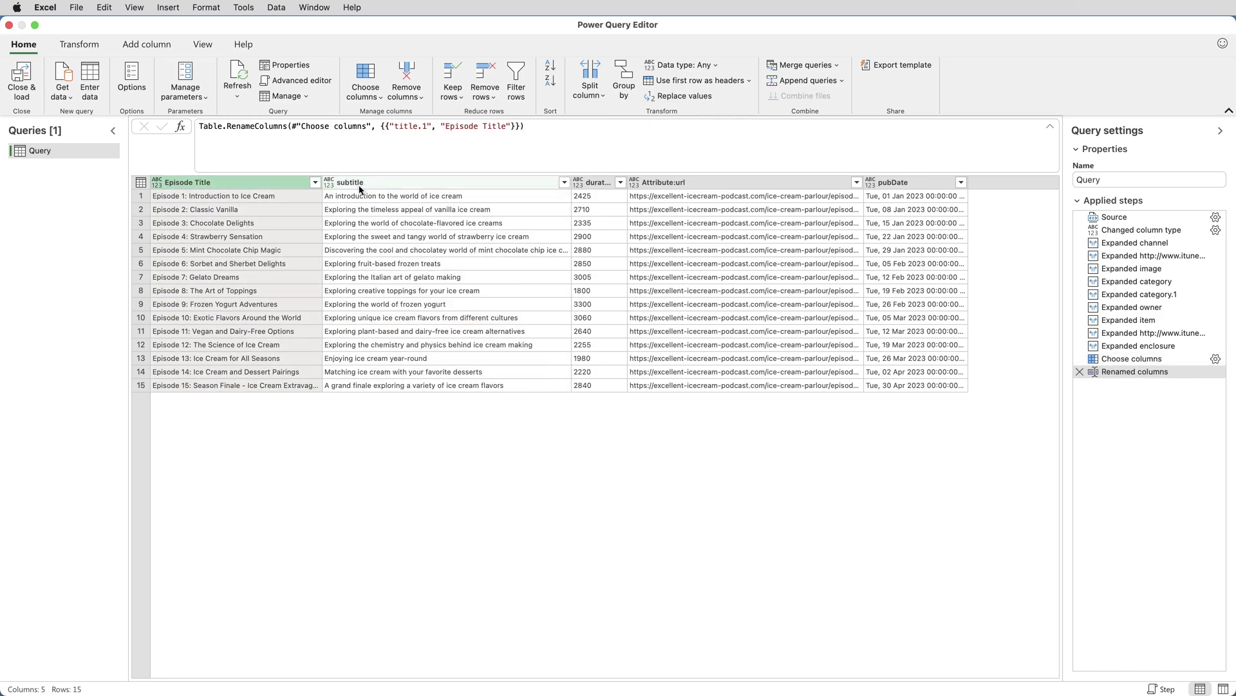
pyautogui.doubleClick(367, 183)
pyautogui.write('Descriptio')
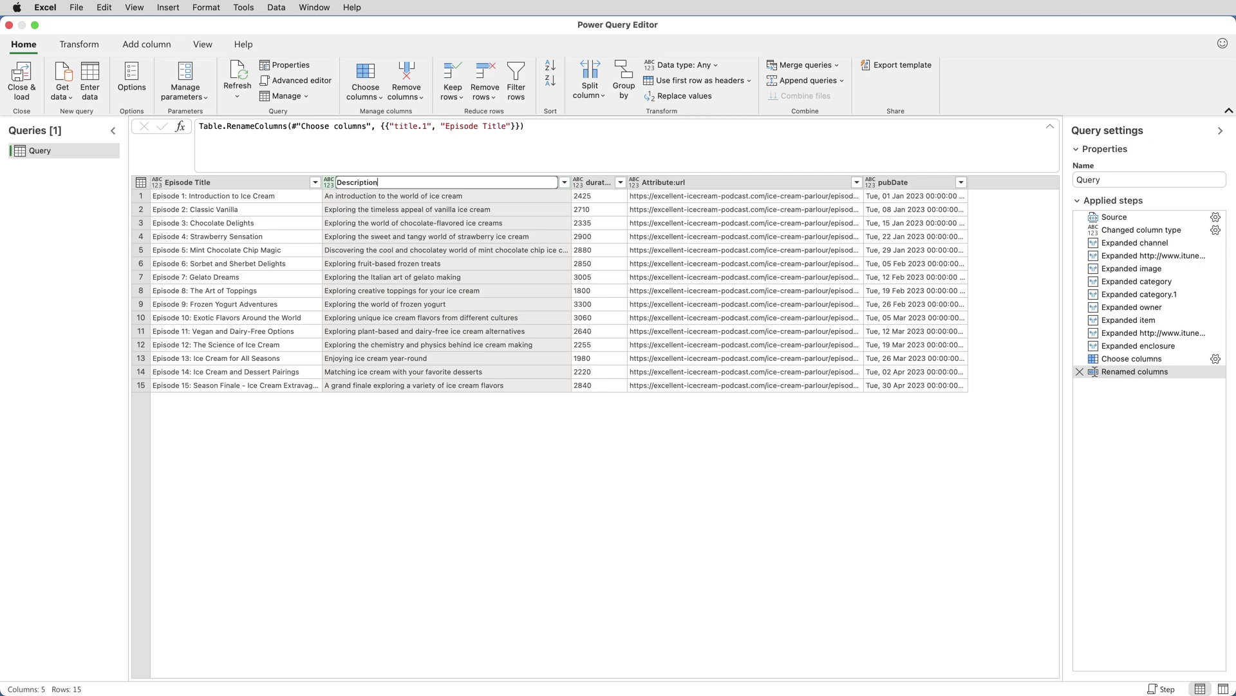
pyautogui.write('n')
pyautogui.press('Return')
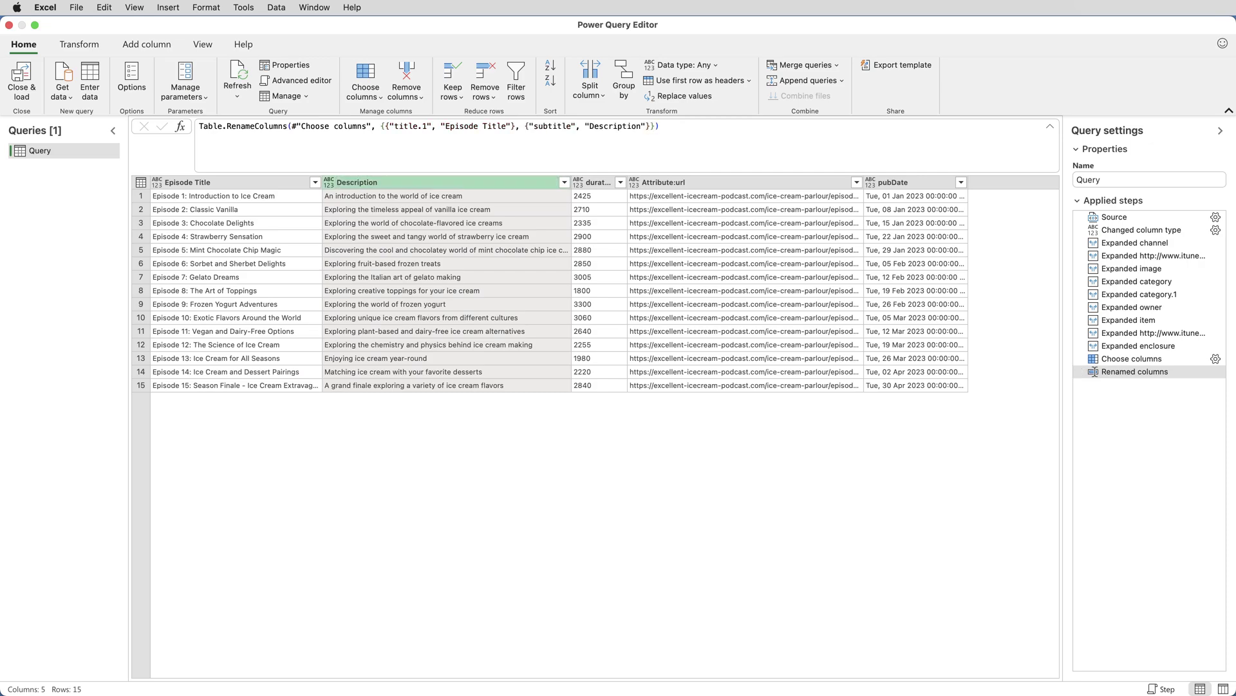
# Step: Rename duration to 'Duration' and Attribute:url to 'URL of Audio File', widening it
pyautogui.doubleClick(628, 181)
pyautogui.doubleClick(616, 184)
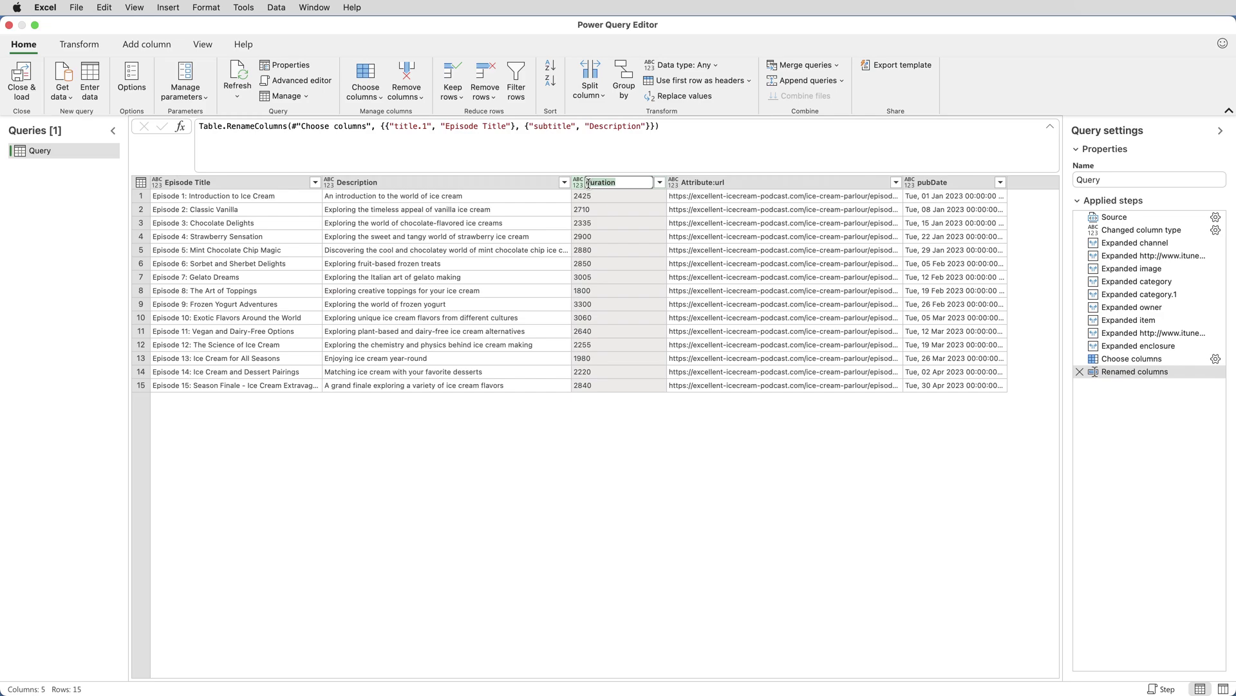
pyautogui.write('Duration')
pyautogui.press('Return')
pyautogui.click(699, 181)
pyautogui.doubleClick(699, 180)
pyautogui.write('URL')
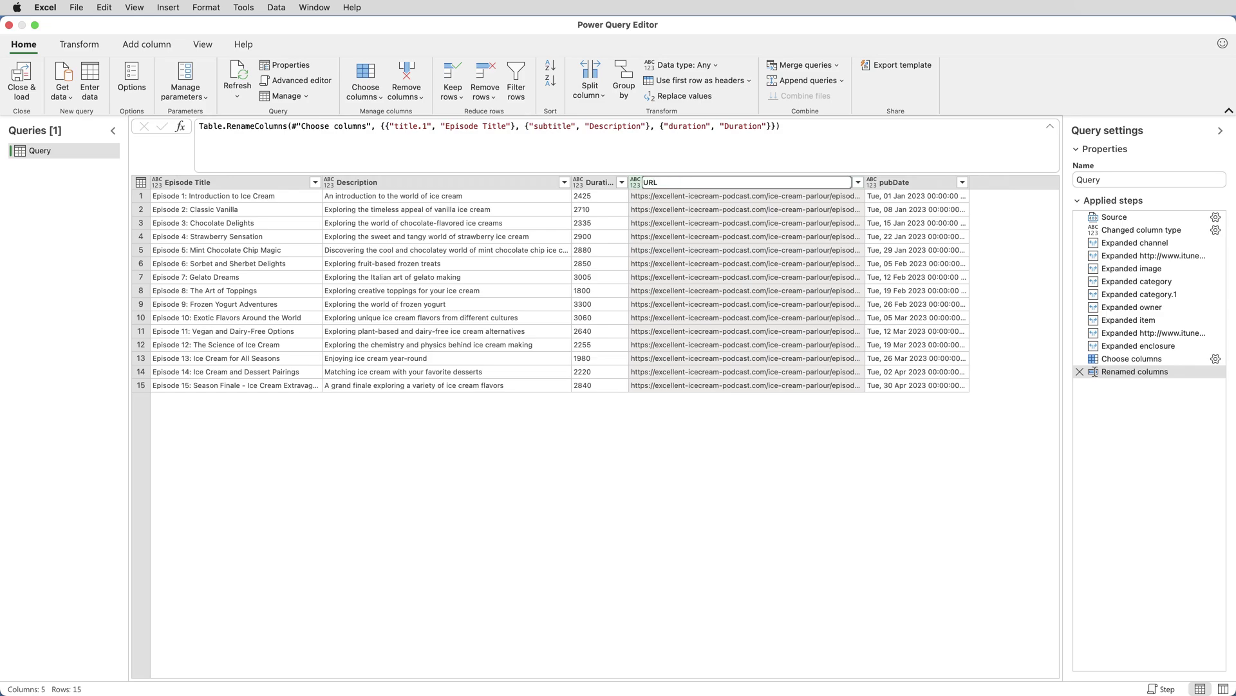
pyautogui.write(' of Audio File')
pyautogui.press('Return')
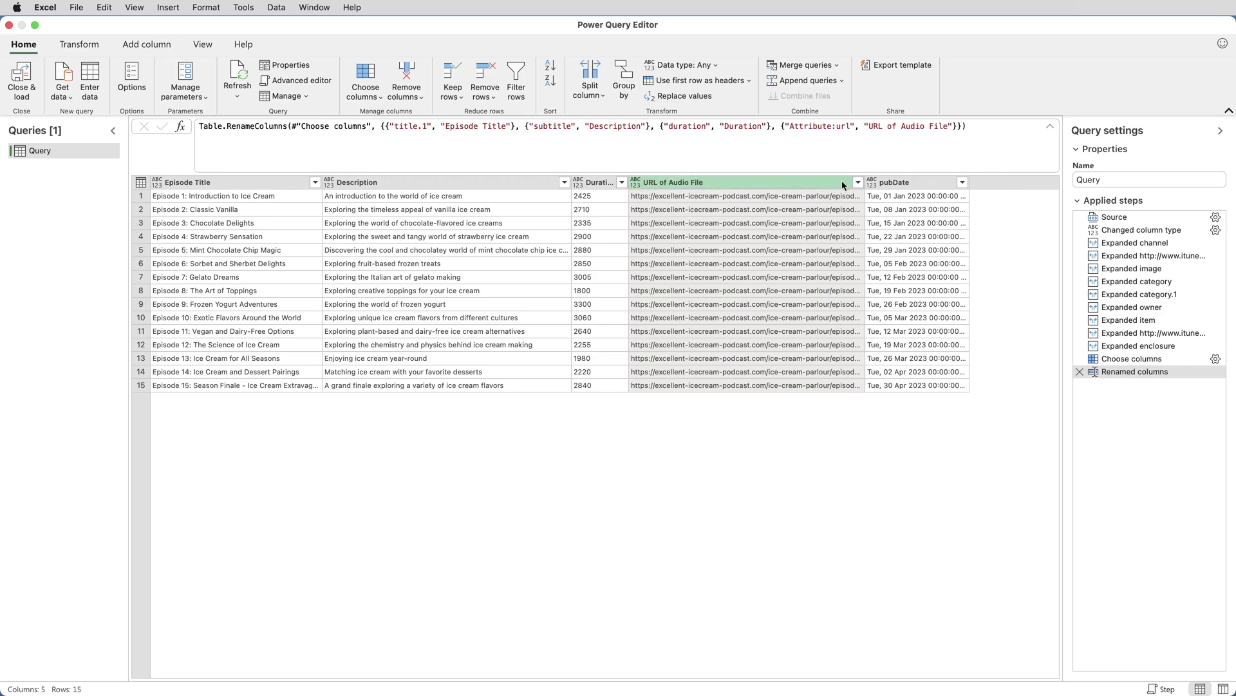
pyautogui.moveTo(864, 182); pyautogui.dragTo(908, 183)
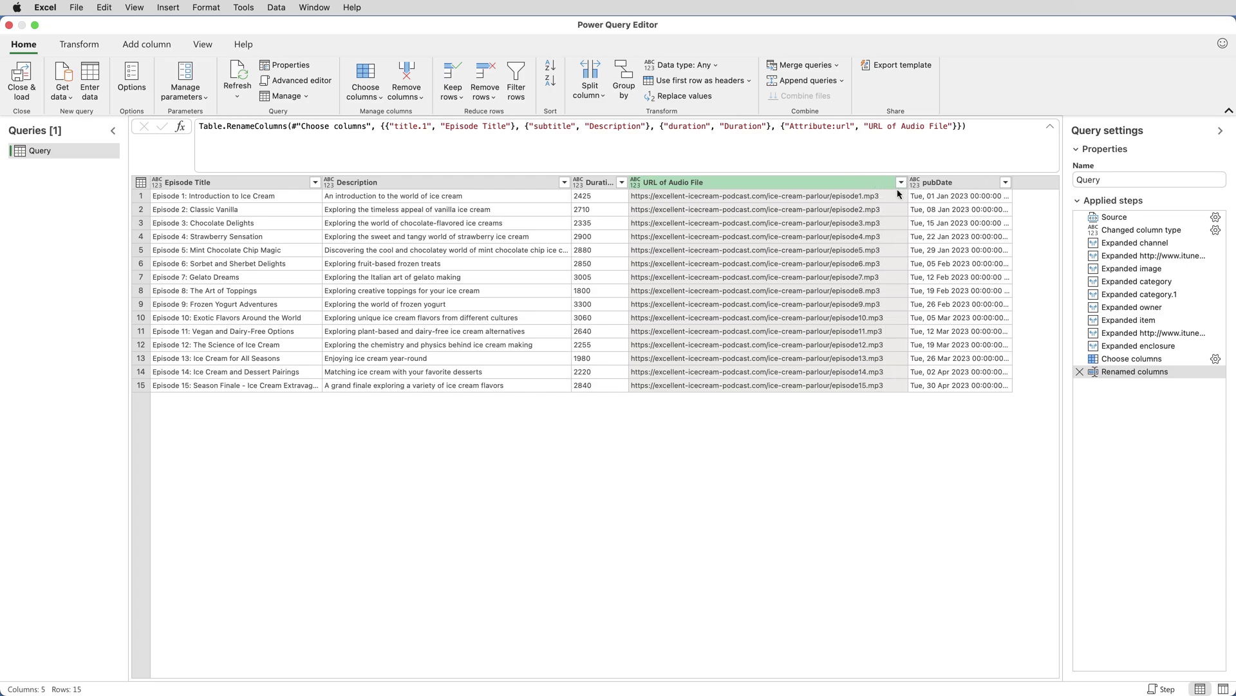
# Step: Rename pubDate to 'Release Date' and widen the Duration column
pyautogui.click(941, 183)
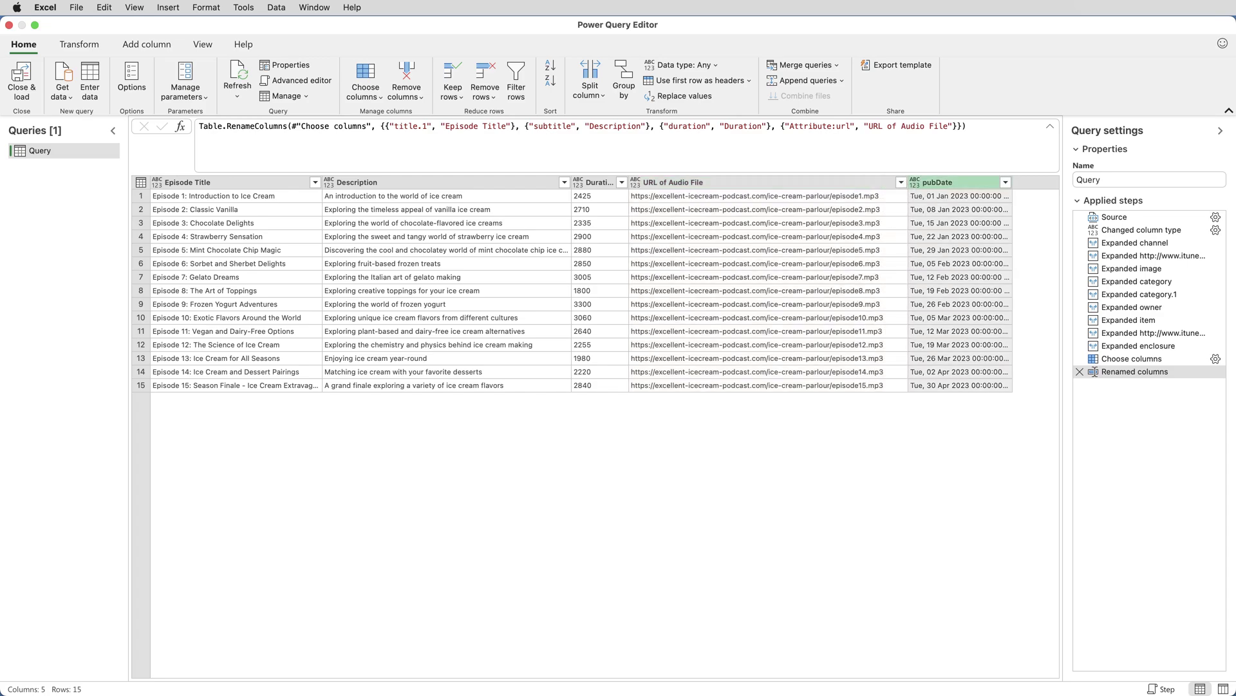
pyautogui.doubleClick(955, 184)
pyautogui.write('Relea')
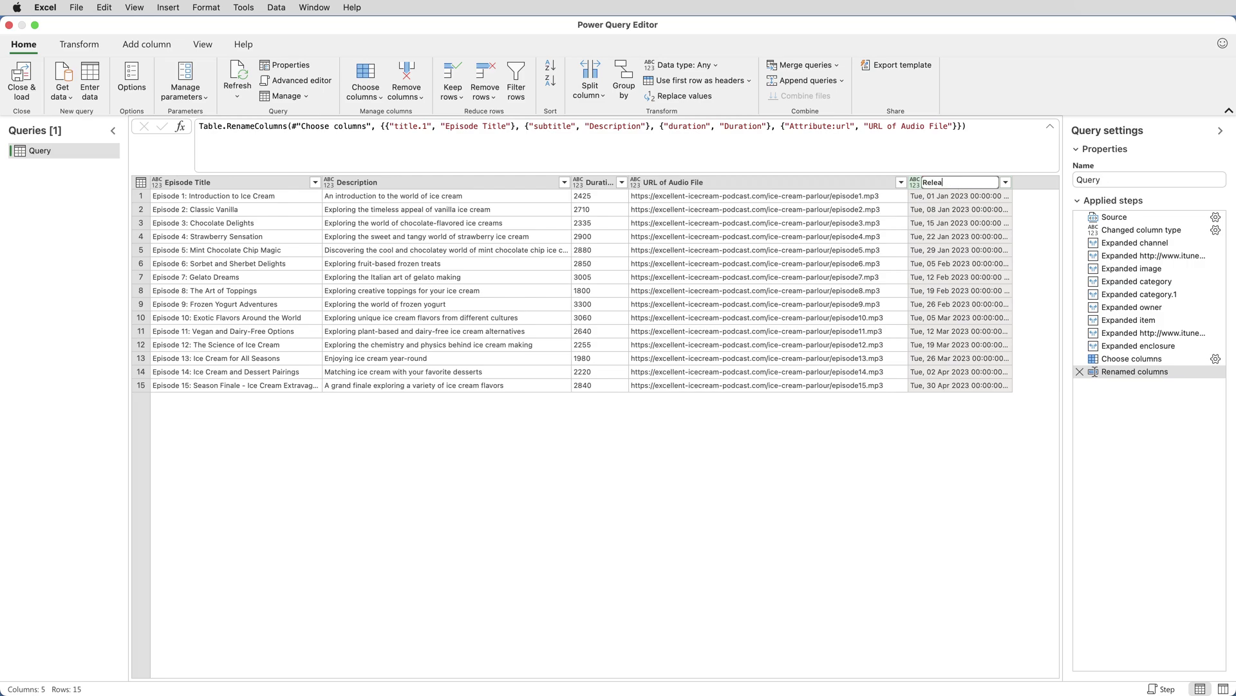
pyautogui.write('se Date')
pyautogui.press('Return')
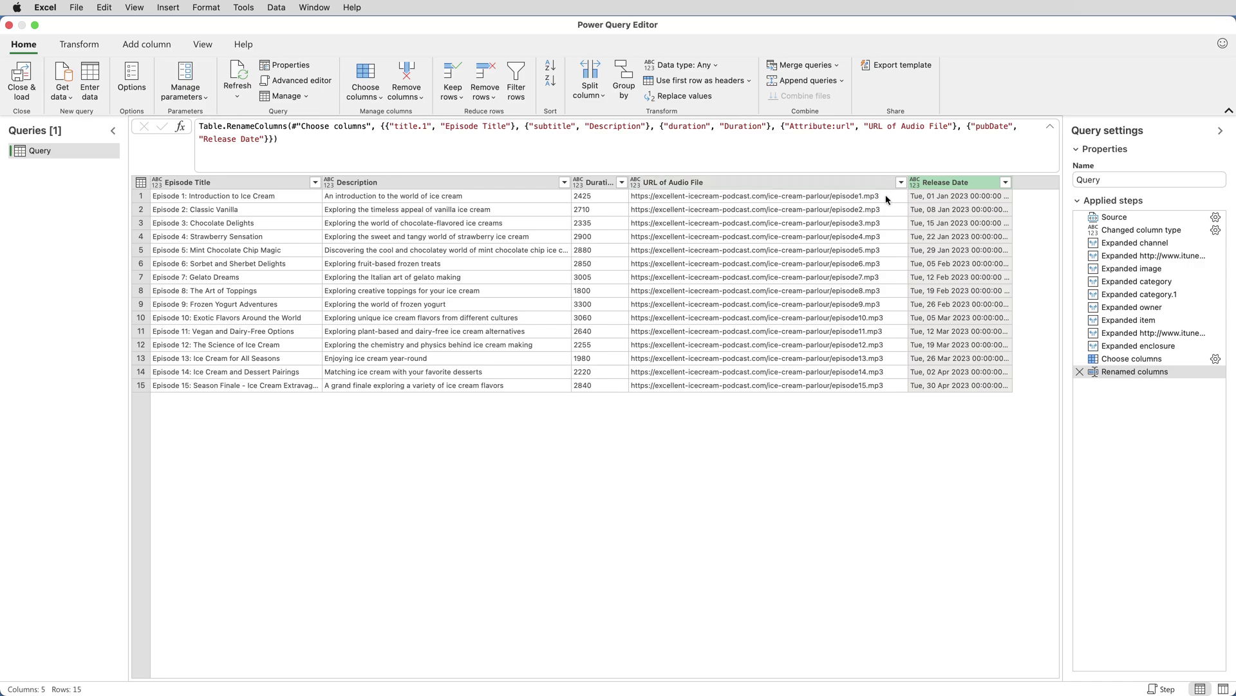
pyautogui.moveTo(630, 182); pyautogui.dragTo(673, 181)
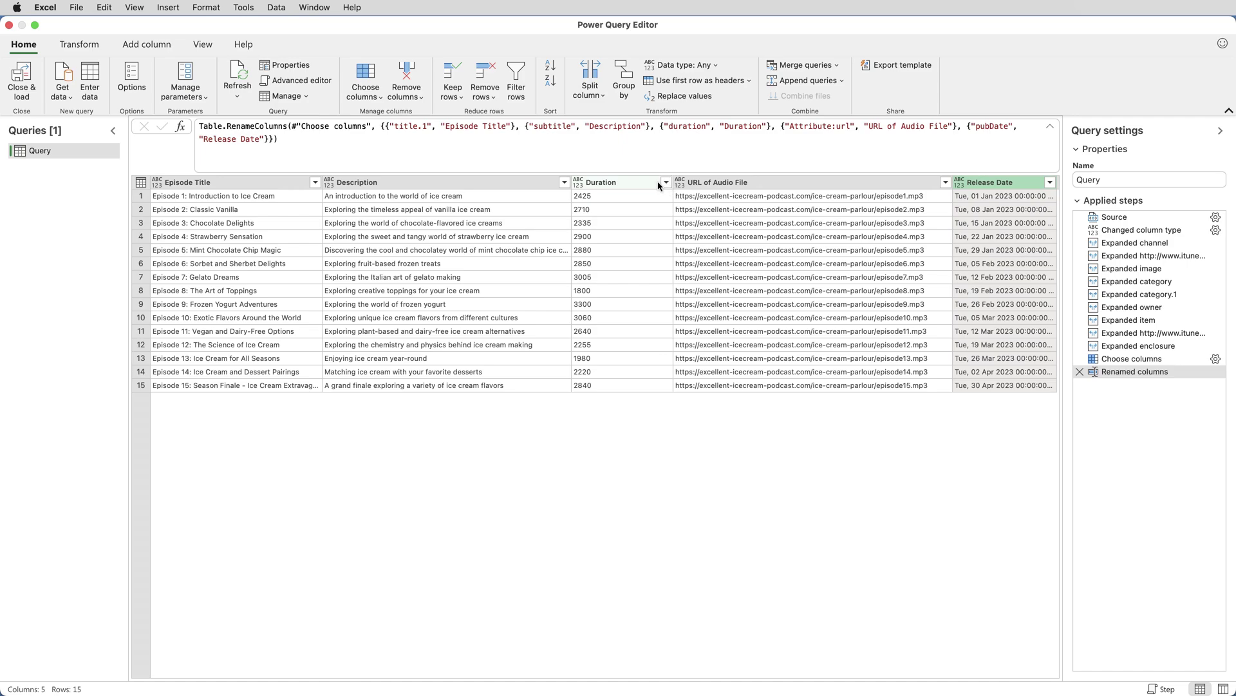
# Step: Change the Duration column's data type to Whole Number
pyautogui.click(578, 183)
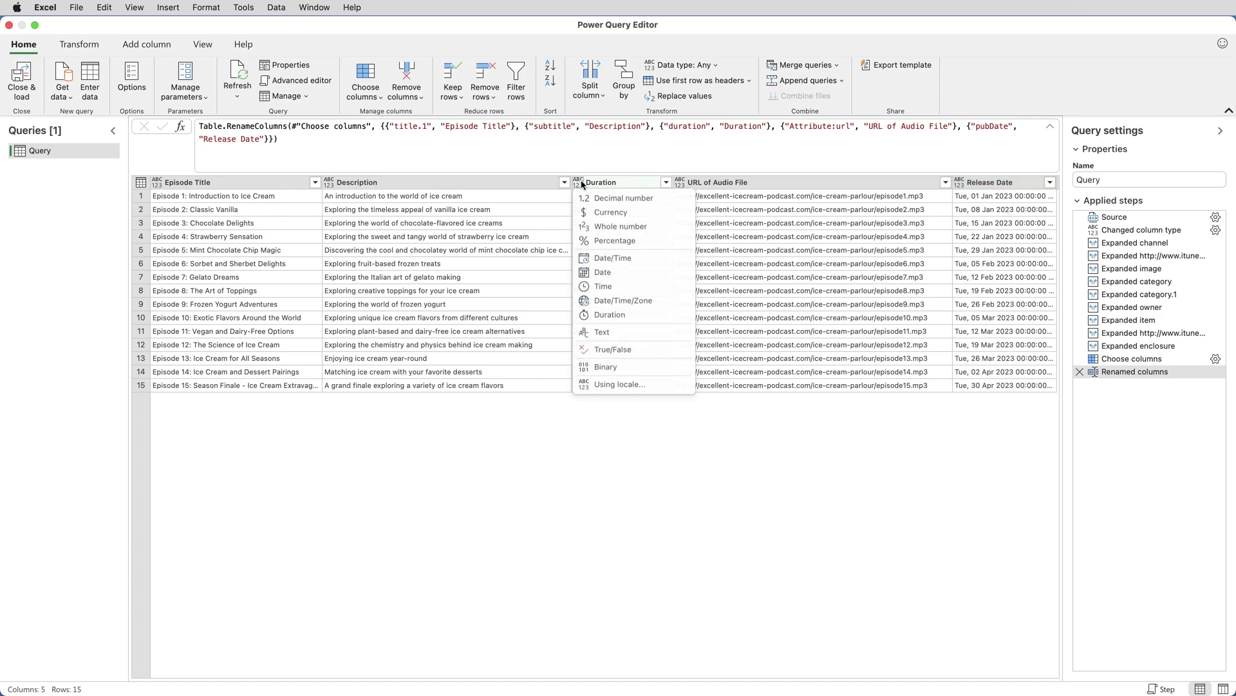
pyautogui.click(626, 228)
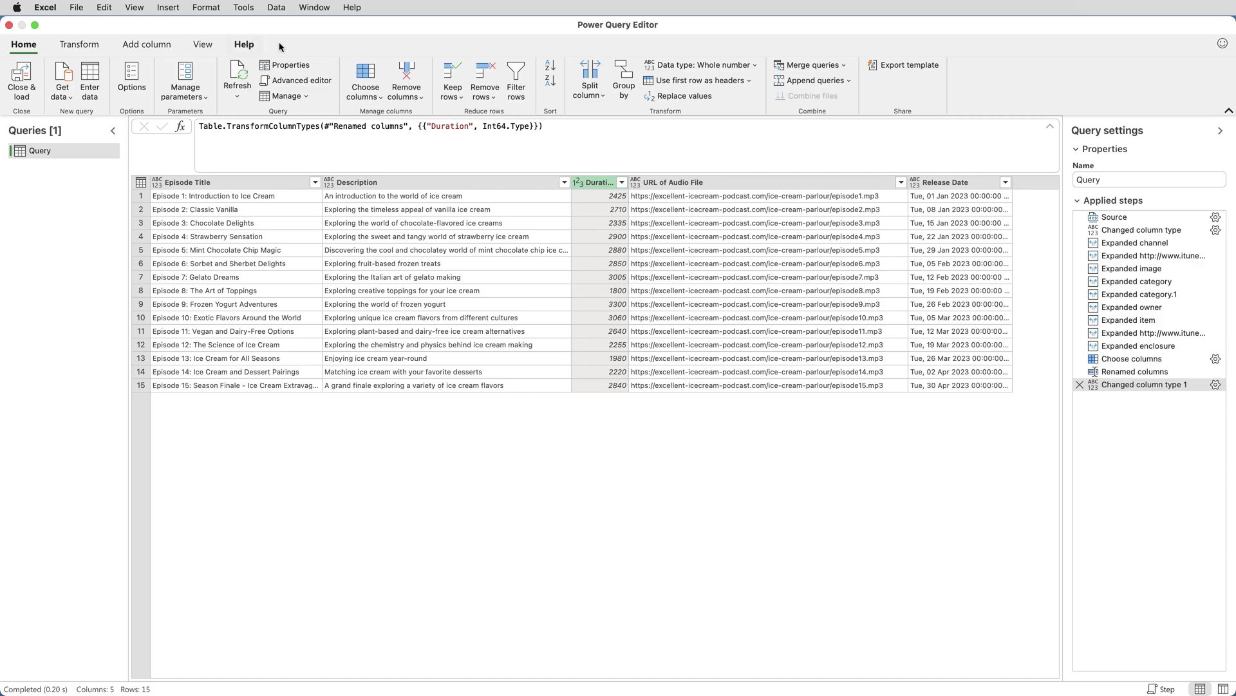
# Step: Define a custom column with the formula Duration.From([Duration]/86400)
pyautogui.click(134, 50)
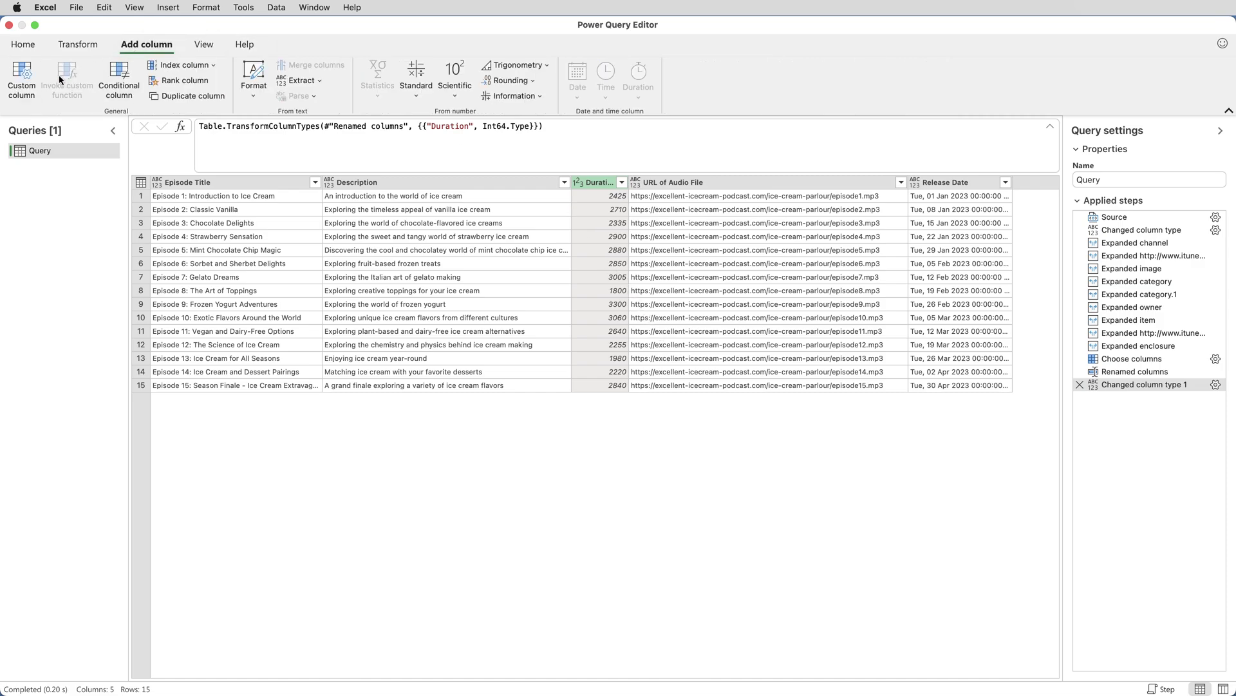
pyautogui.click(20, 81)
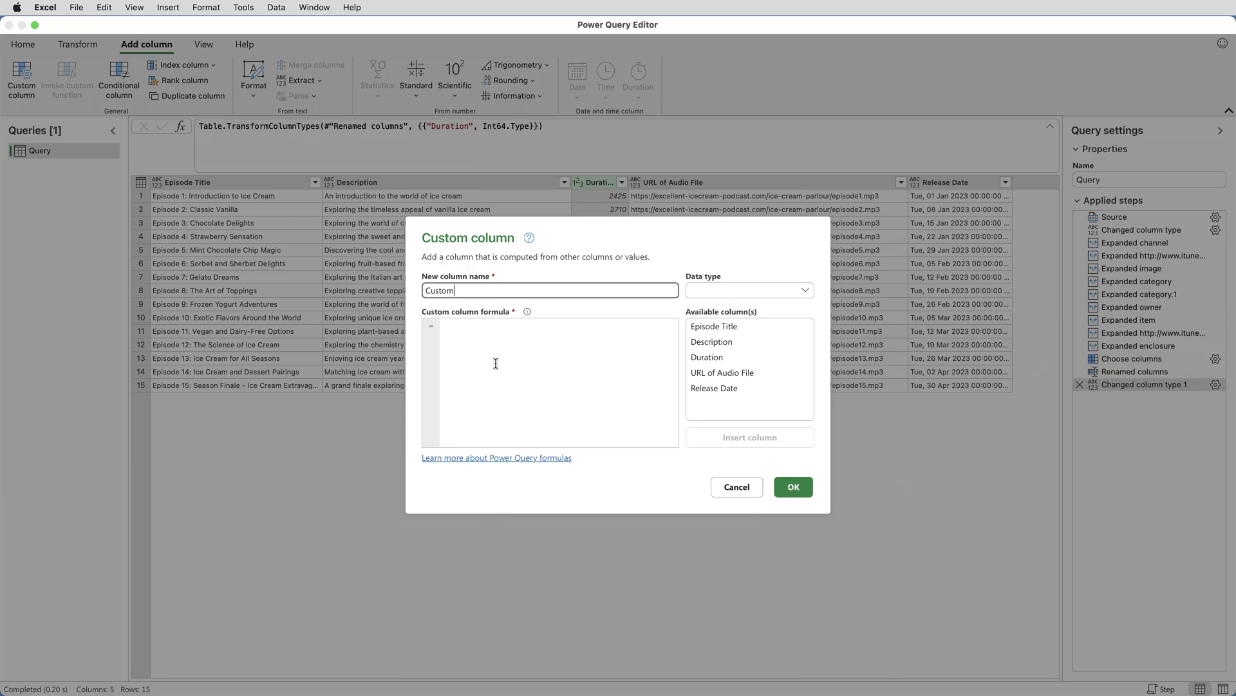
pyautogui.click(490, 326)
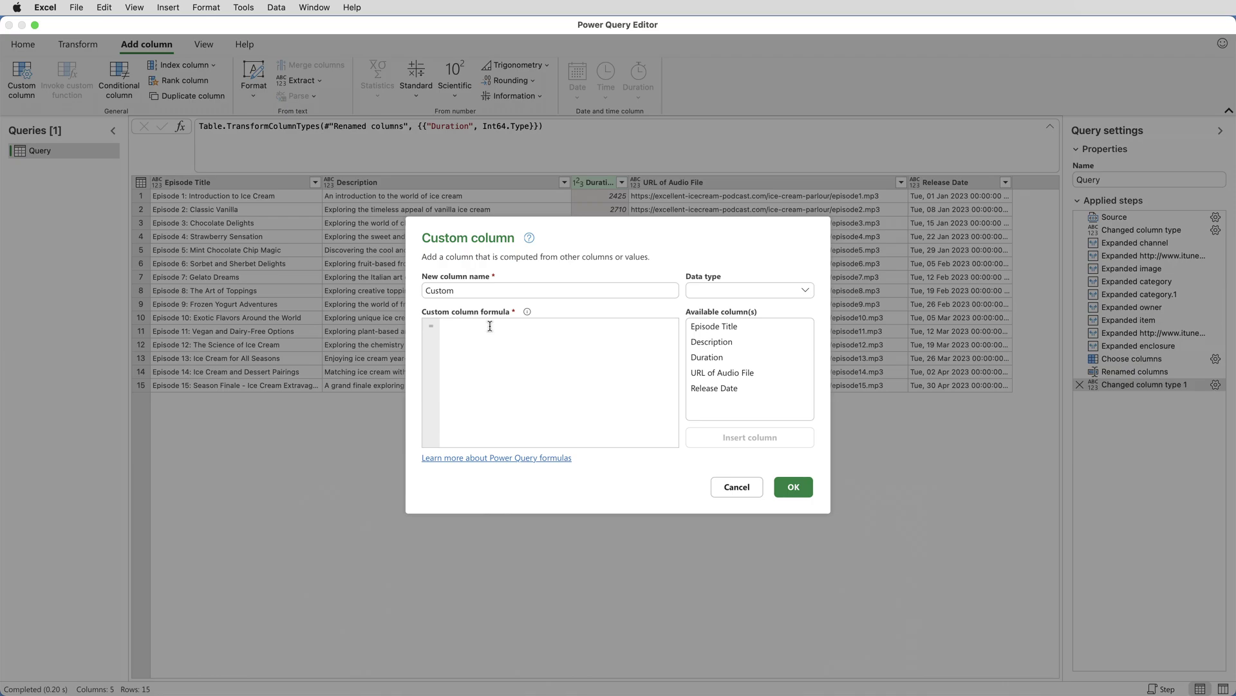
pyautogui.write('Du')
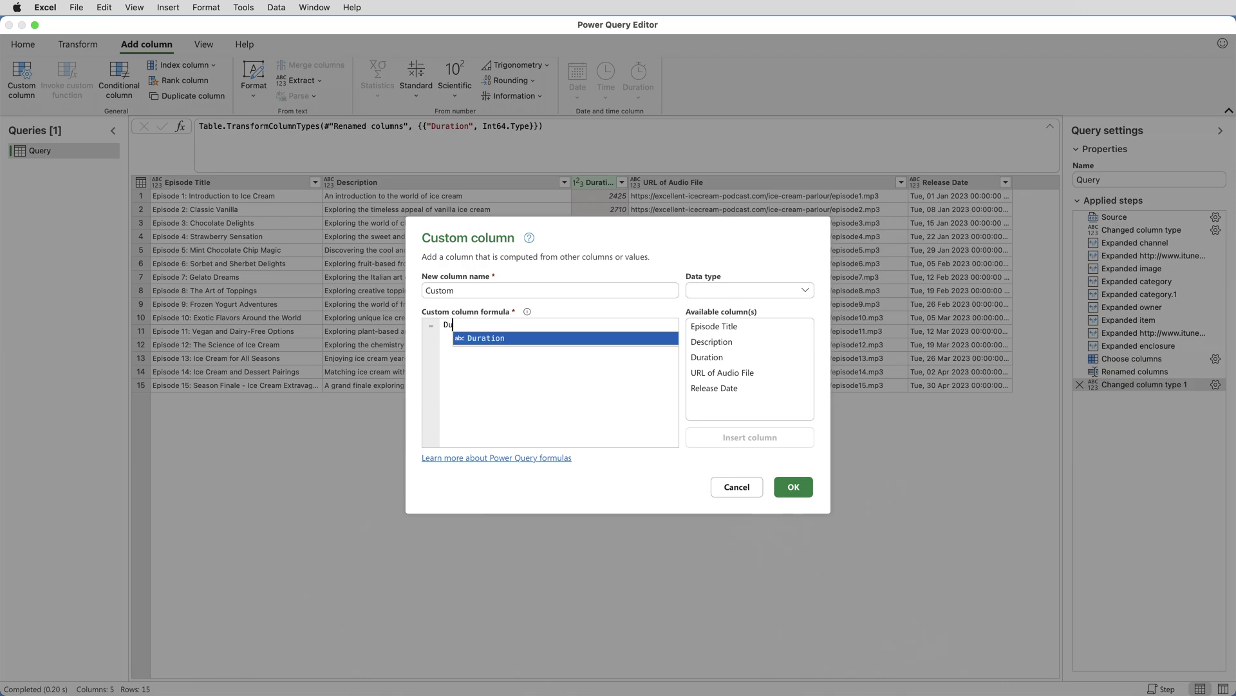
pyautogui.write('ration')
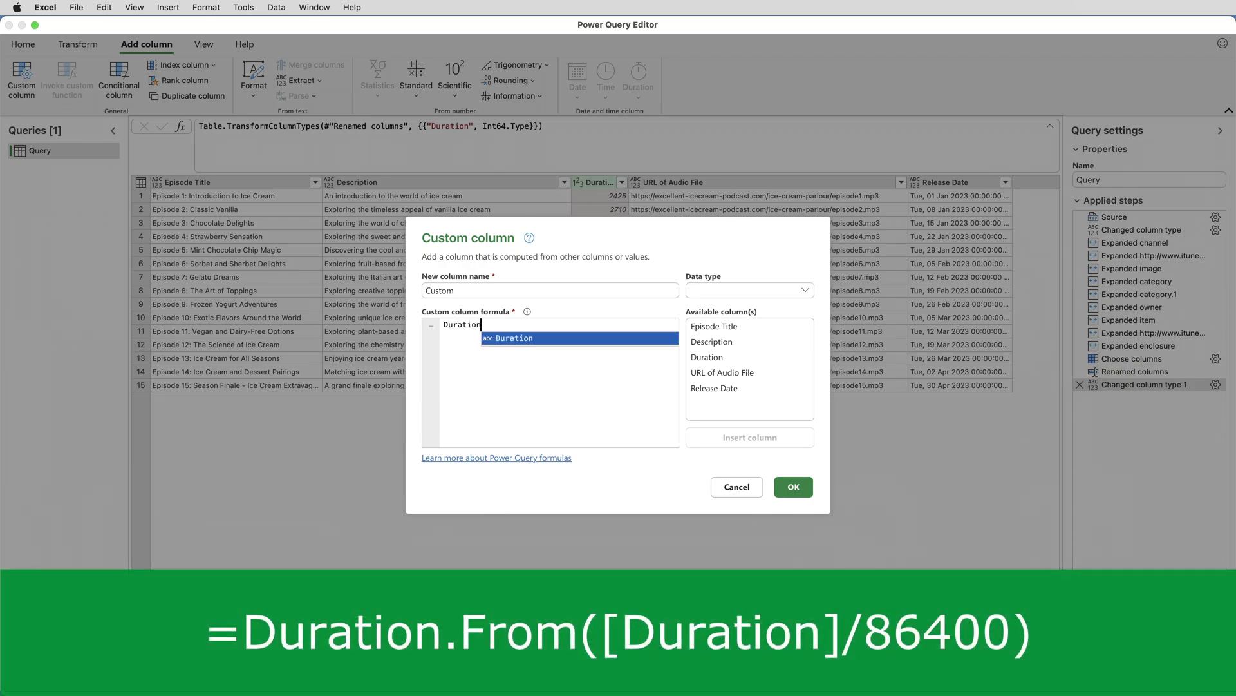
pyautogui.write('.From(')
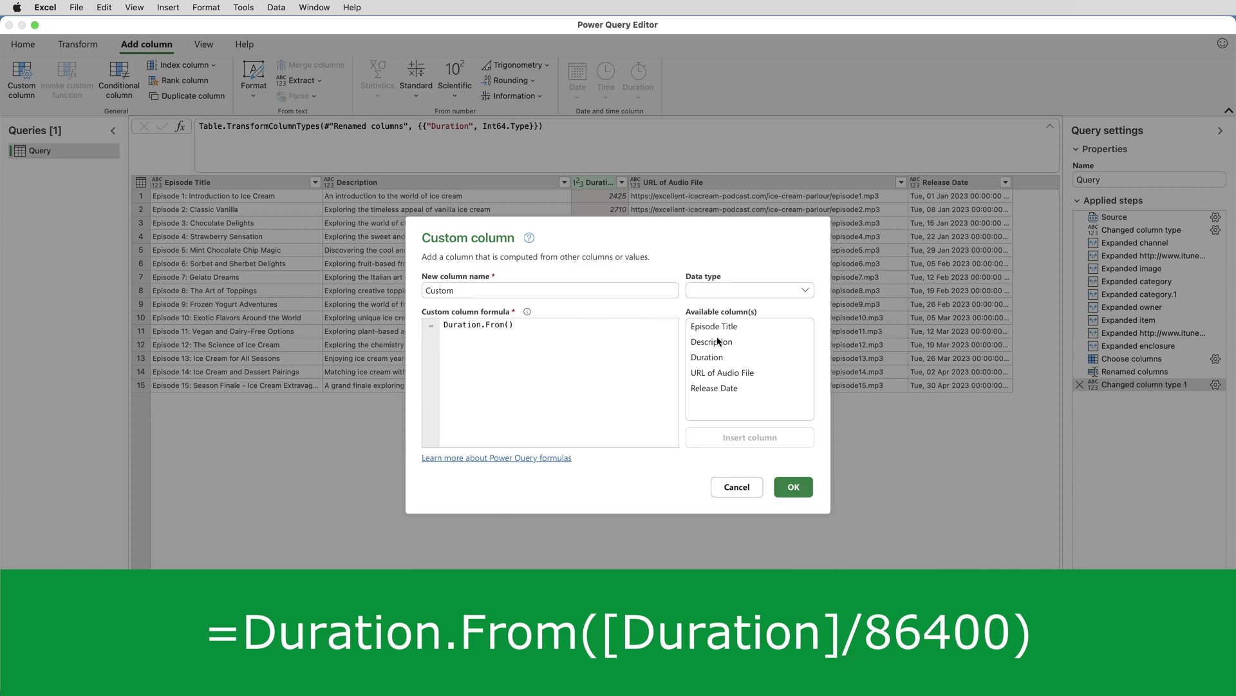
pyautogui.click(712, 360)
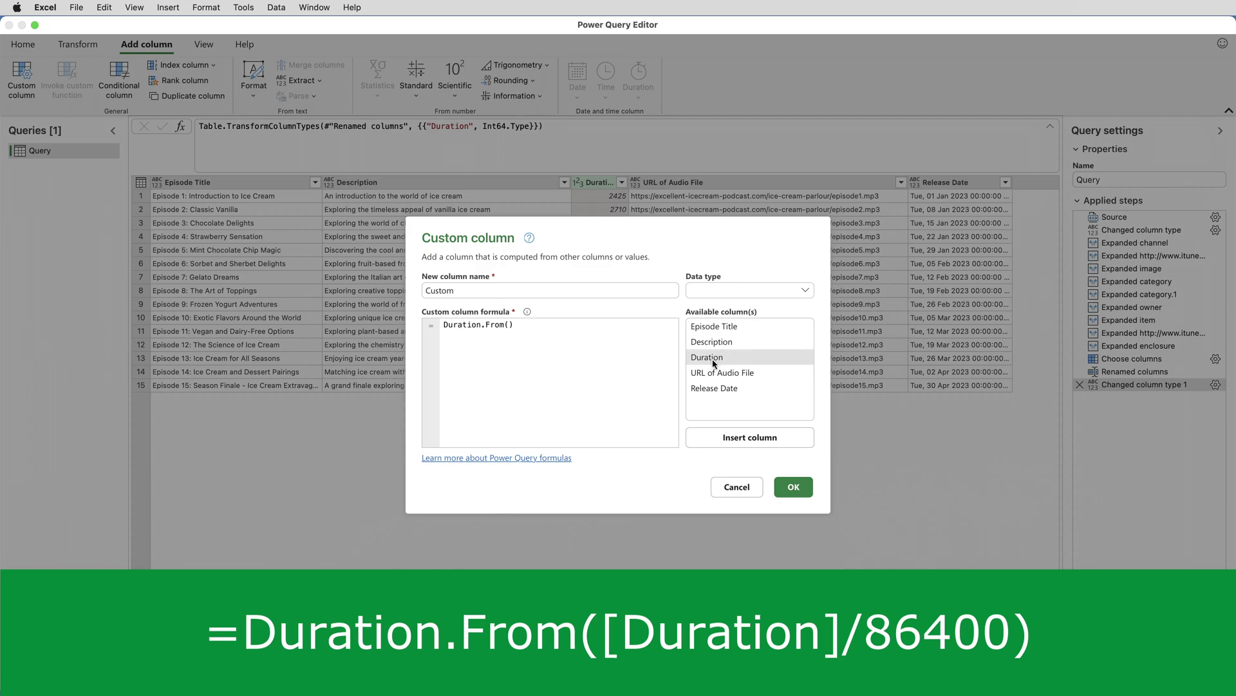
pyautogui.doubleClick(714, 364)
pyautogui.write('/86400')
# Step: Add the custom column and remove the original numeric Duration column
pyautogui.click(791, 488)
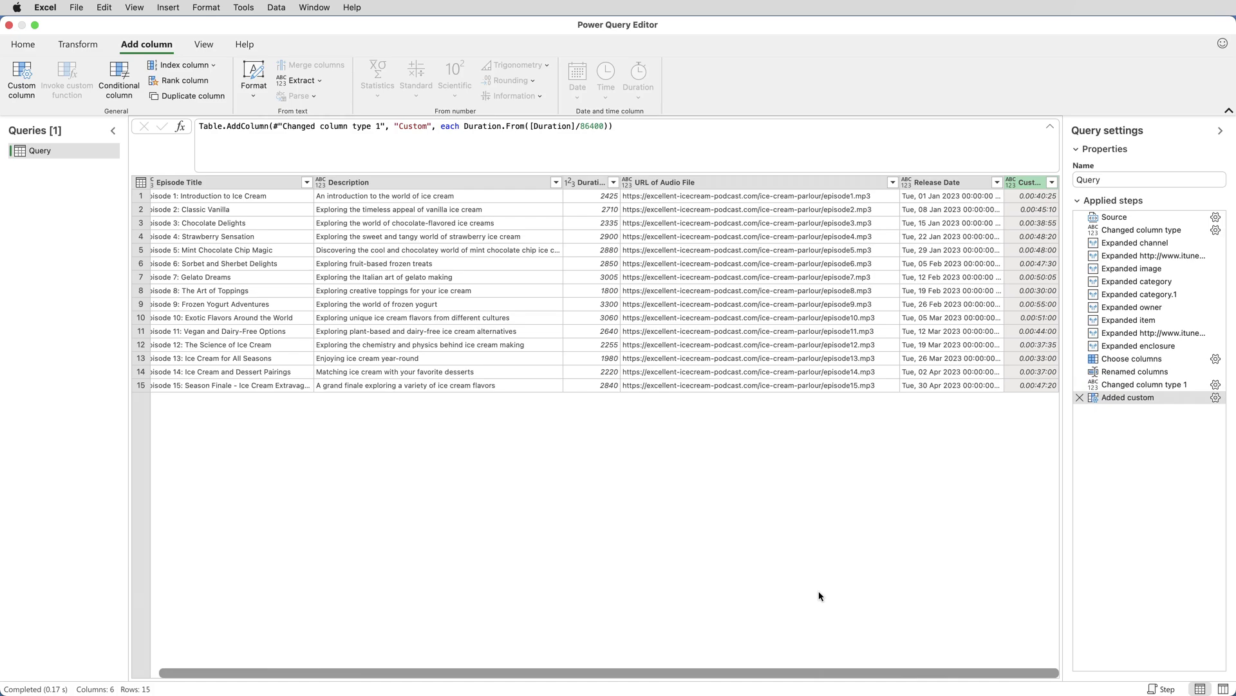
pyautogui.click(594, 183)
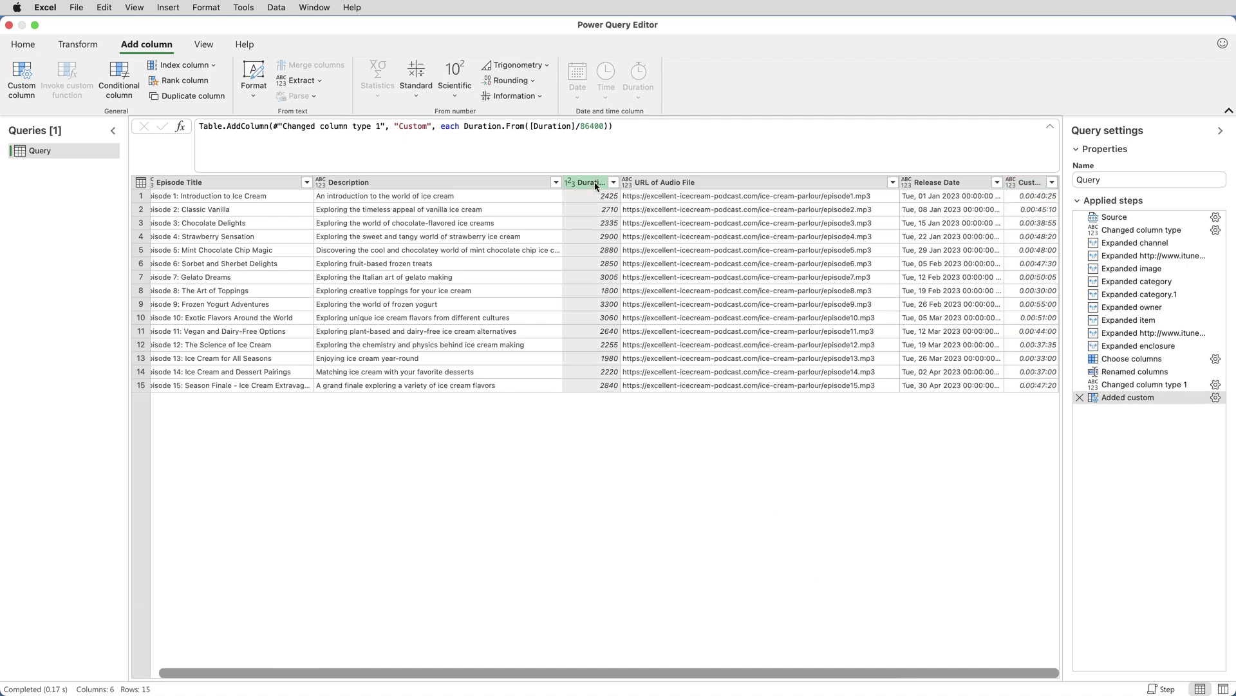
pyautogui.rightClick(595, 186)
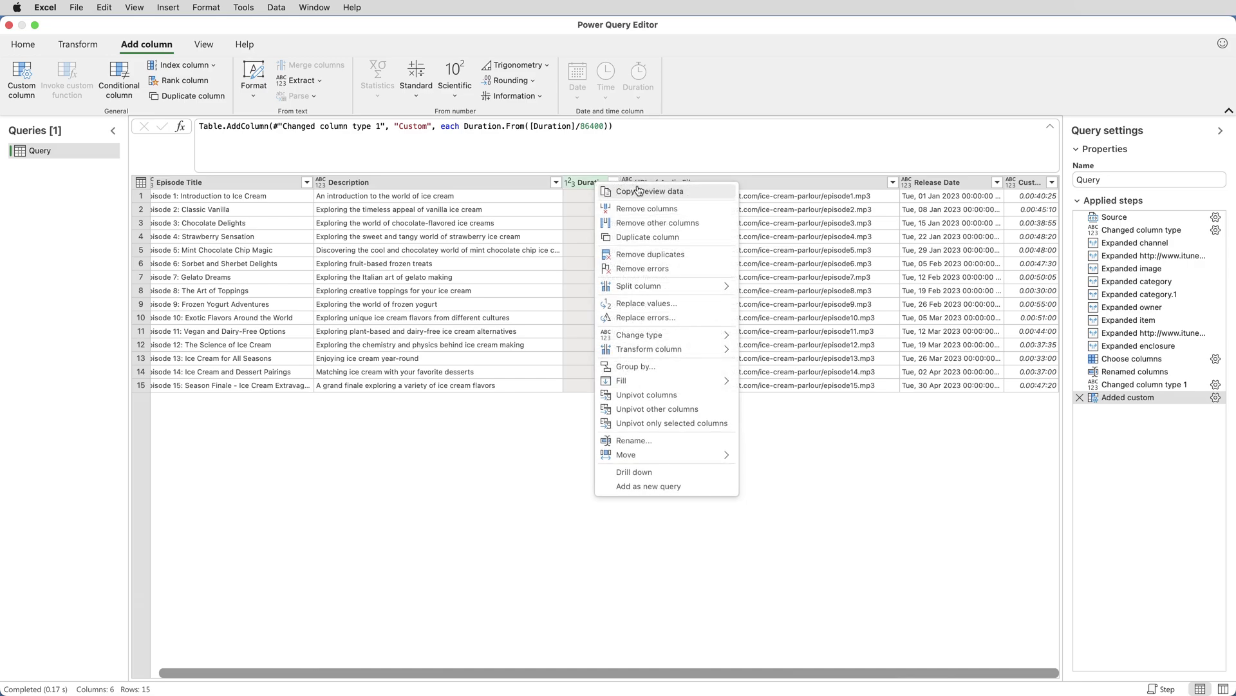
pyautogui.click(655, 209)
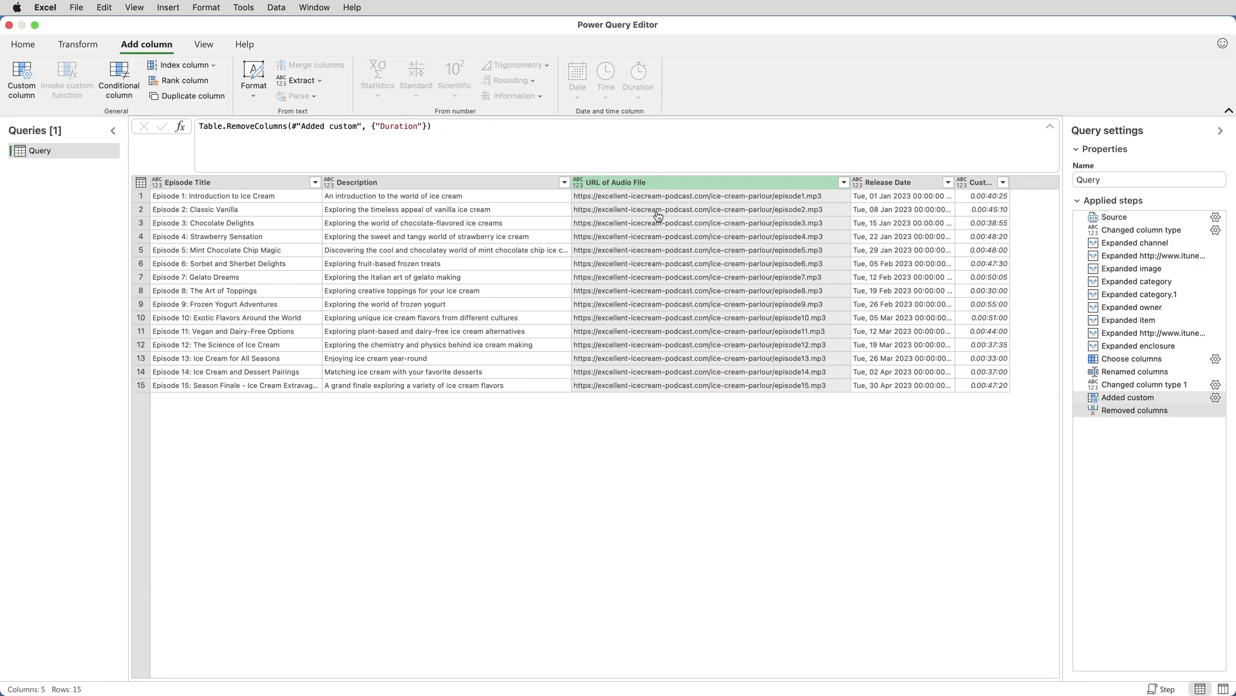
# Step: Rename the Custom column to 'Duration'
pyautogui.doubleClick(1009, 183)
pyautogui.doubleClick(995, 186)
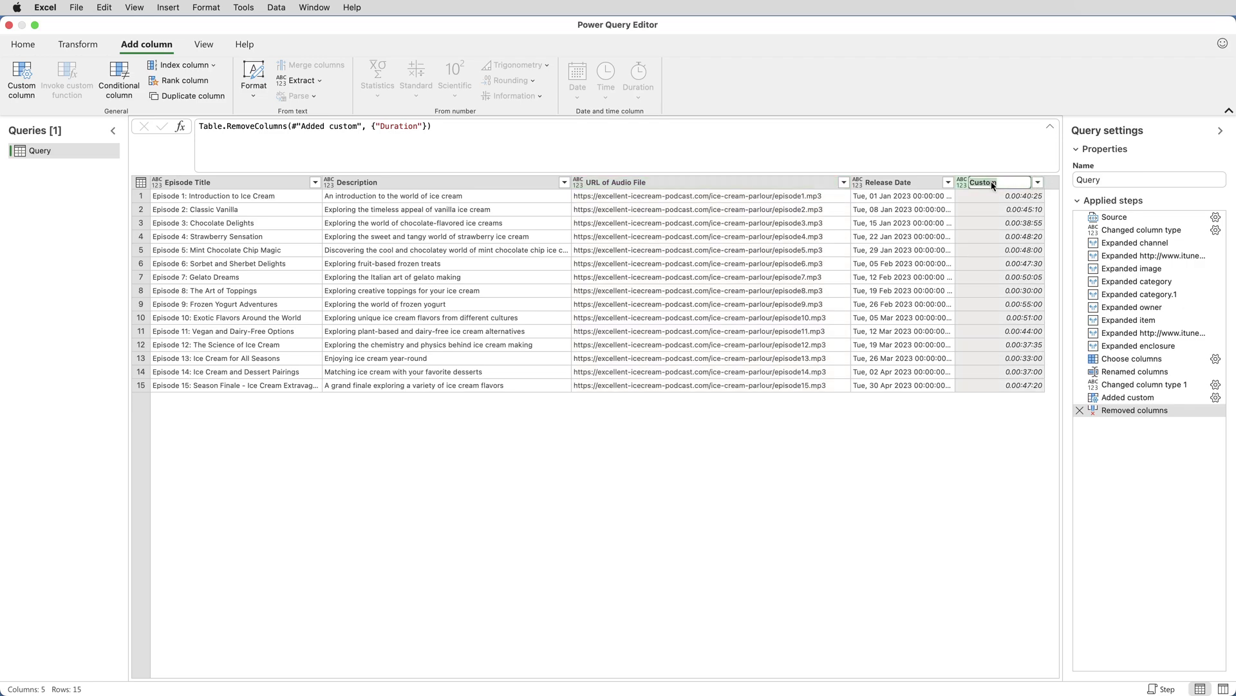
pyautogui.write('Duration')
pyautogui.press('Return')
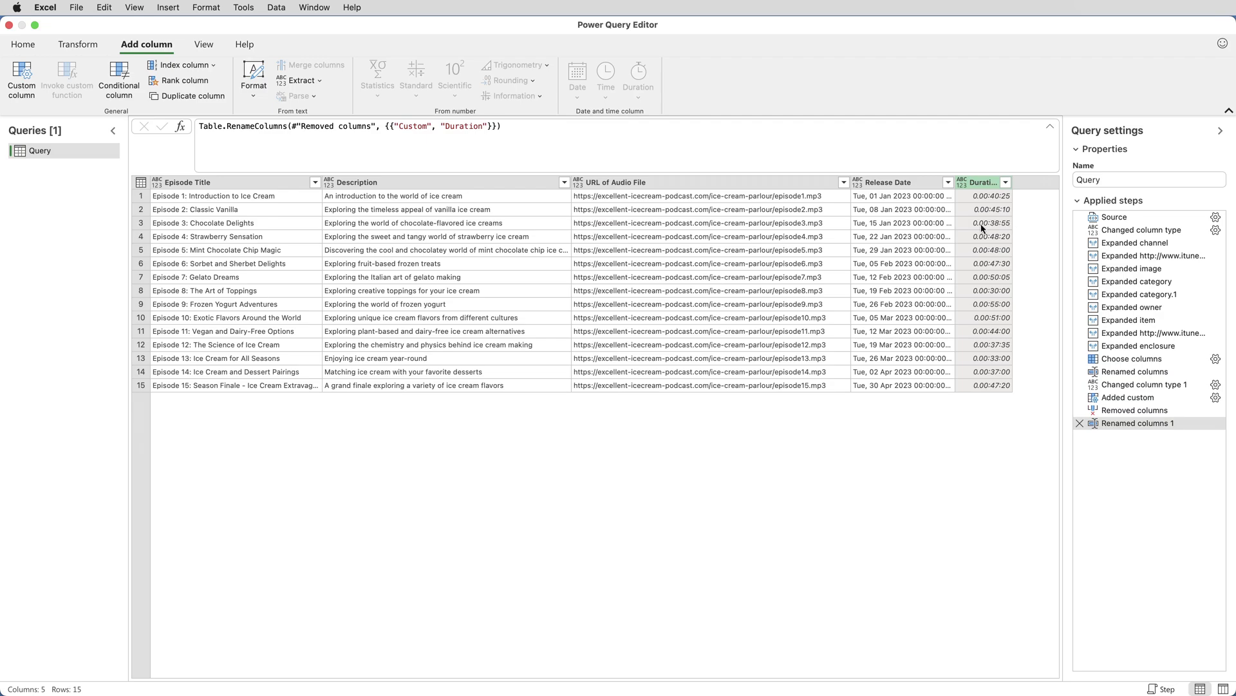
# Step: Close & Load the query to a new Query sheet and zoom in two steps
pyautogui.click(24, 44)
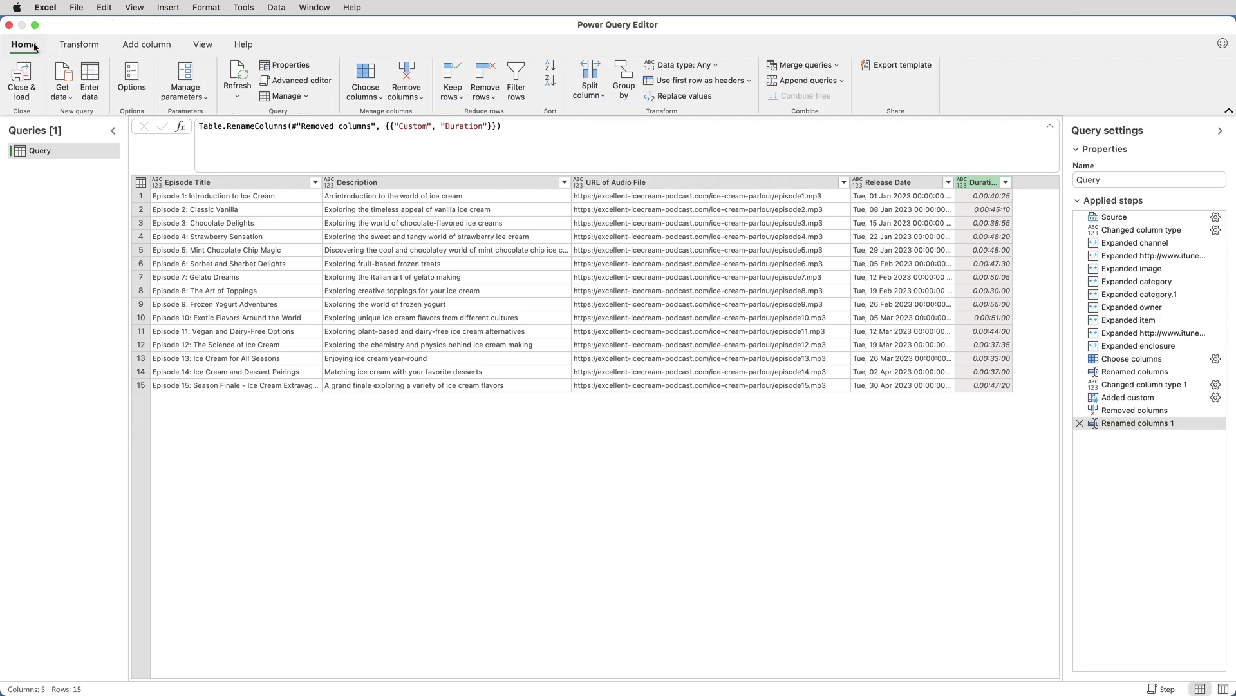
pyautogui.click(21, 77)
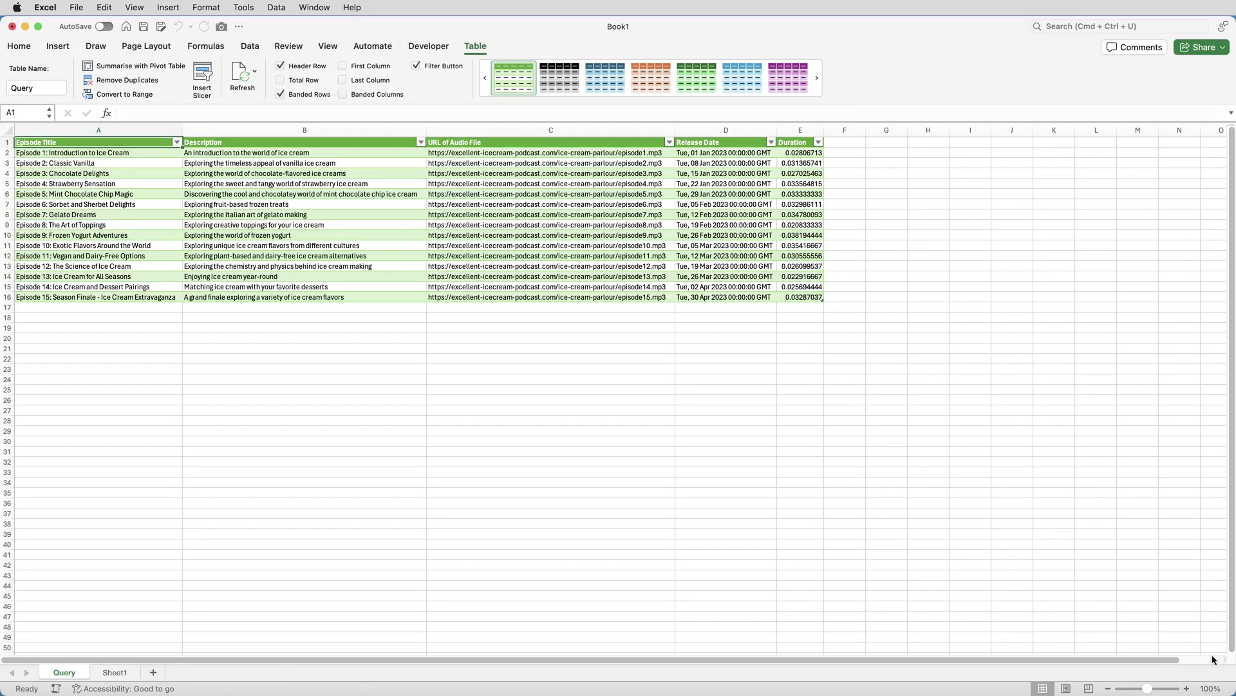
pyautogui.click(1187, 688)
pyautogui.click(1187, 688)
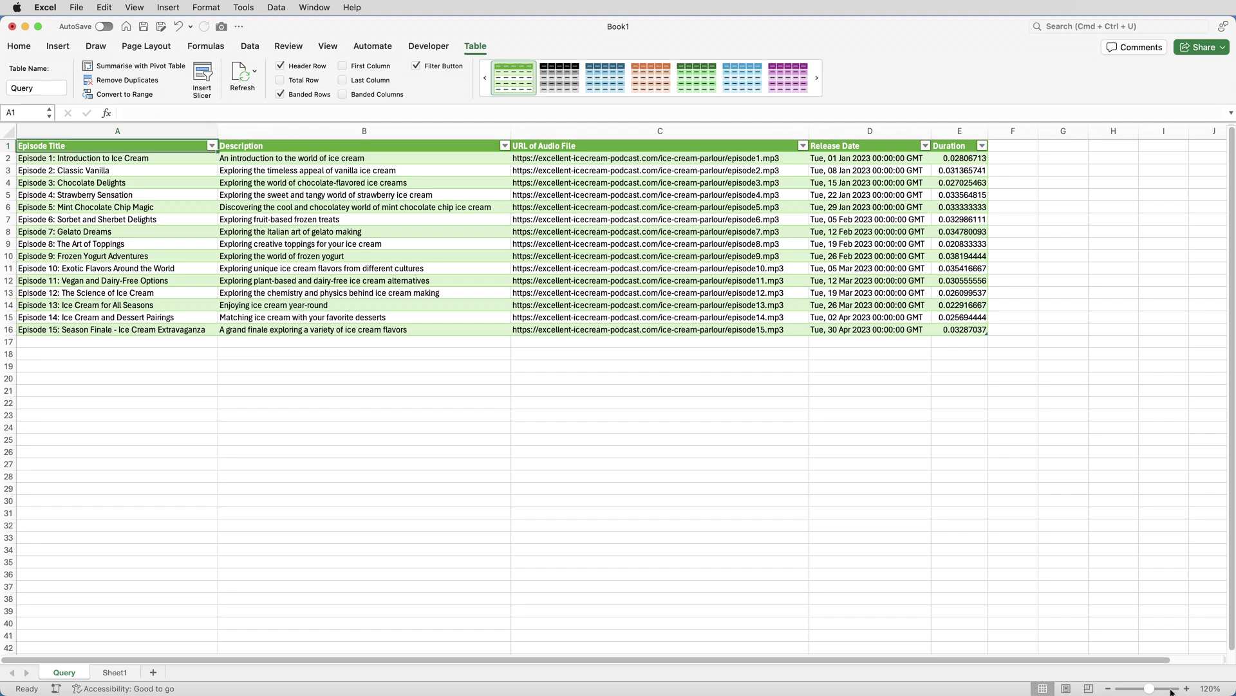
# Step: Reopen the episode query in a maximised Power Query Editor
pyautogui.click(250, 46)
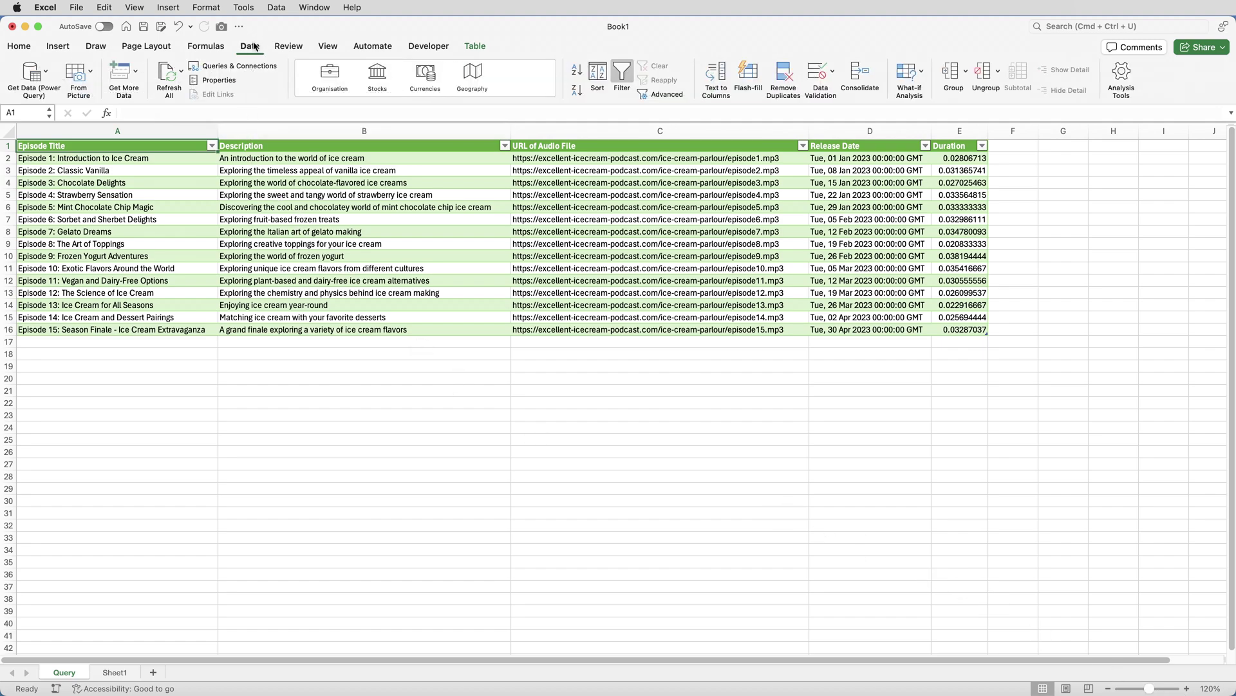
pyautogui.click(48, 75)
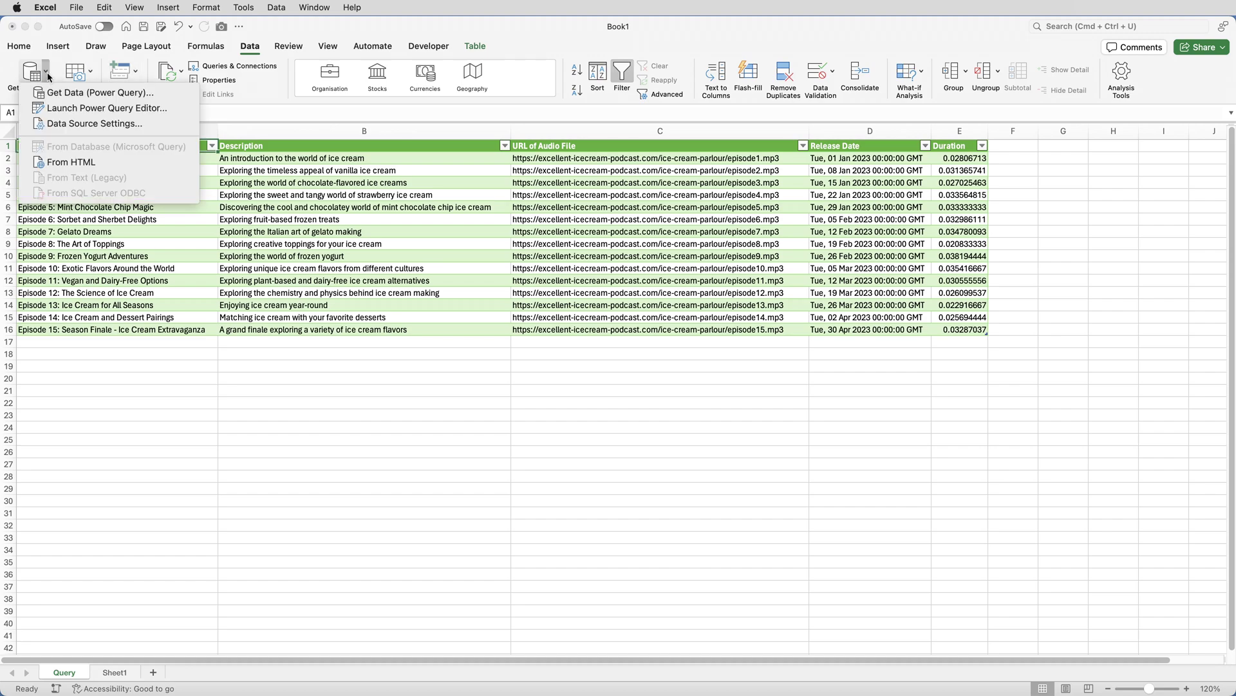
pyautogui.click(60, 111)
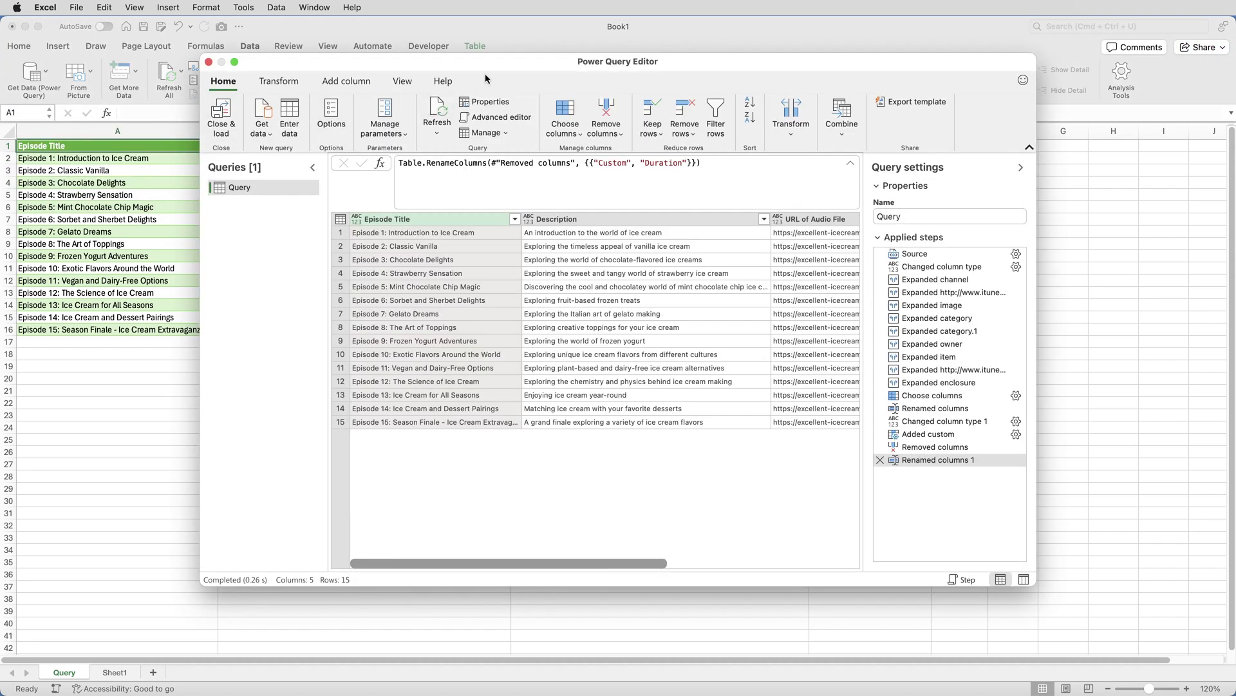
pyautogui.doubleClick(492, 61)
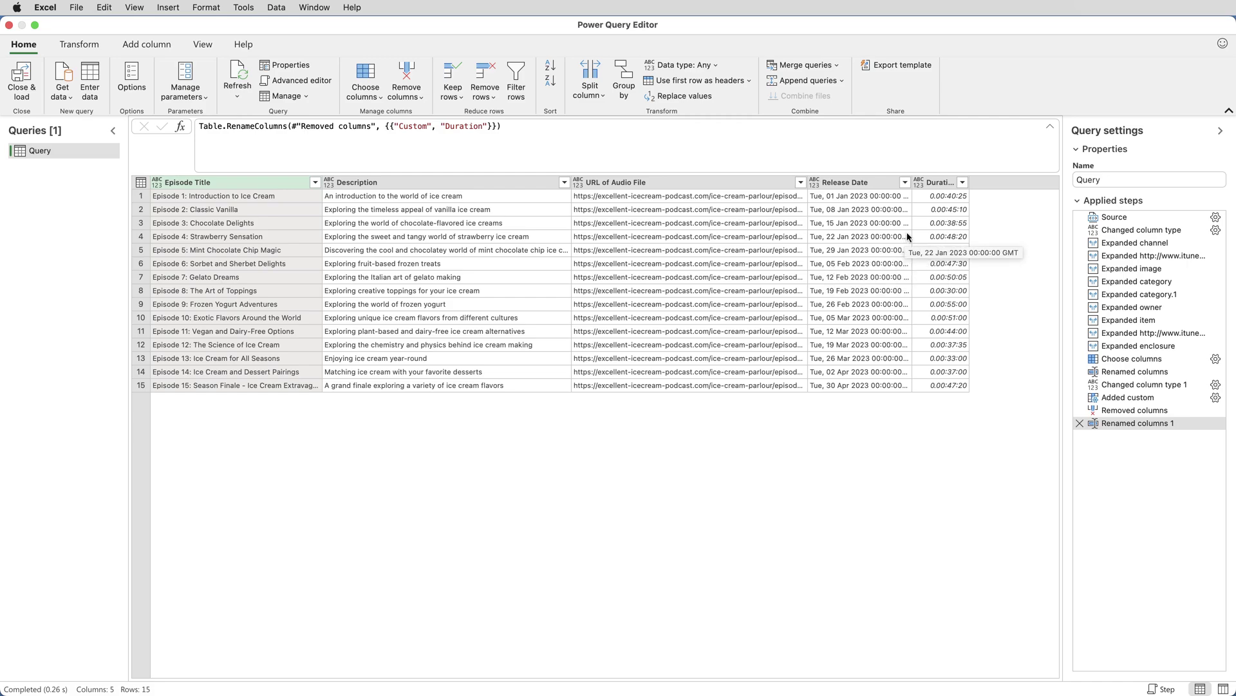
# Step: Set the Duration column to the Duration type and load the query back to the sheet
pyautogui.click(920, 184)
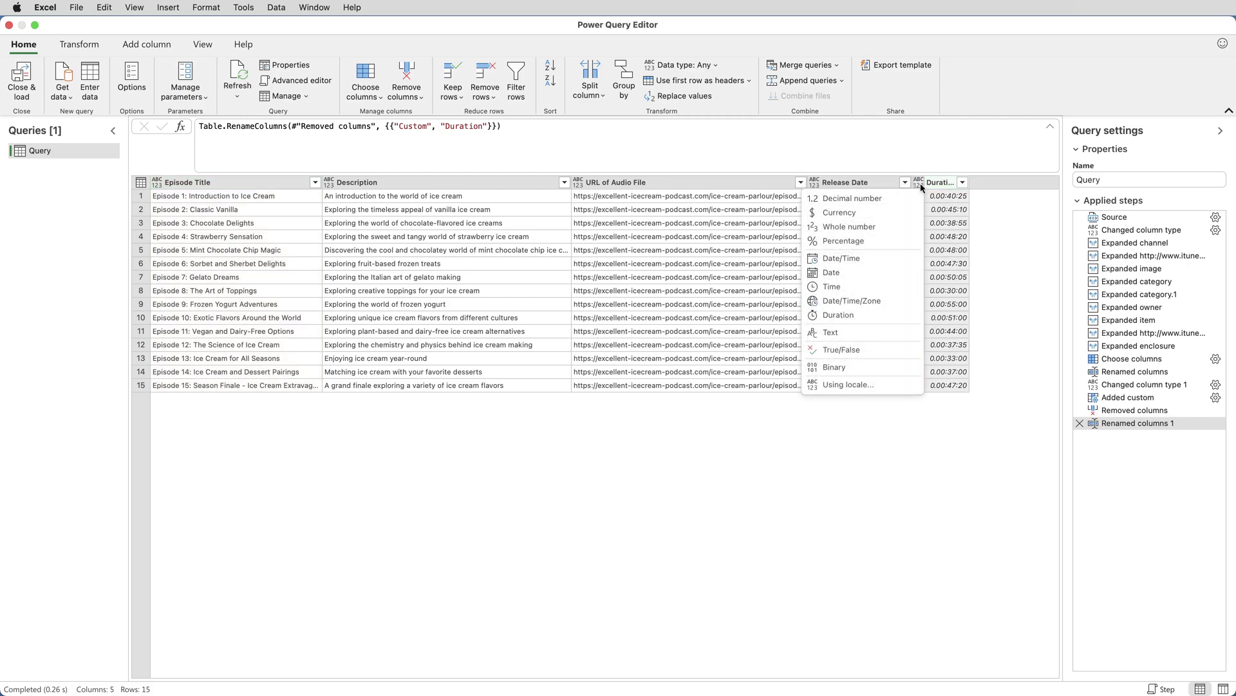
pyautogui.click(837, 315)
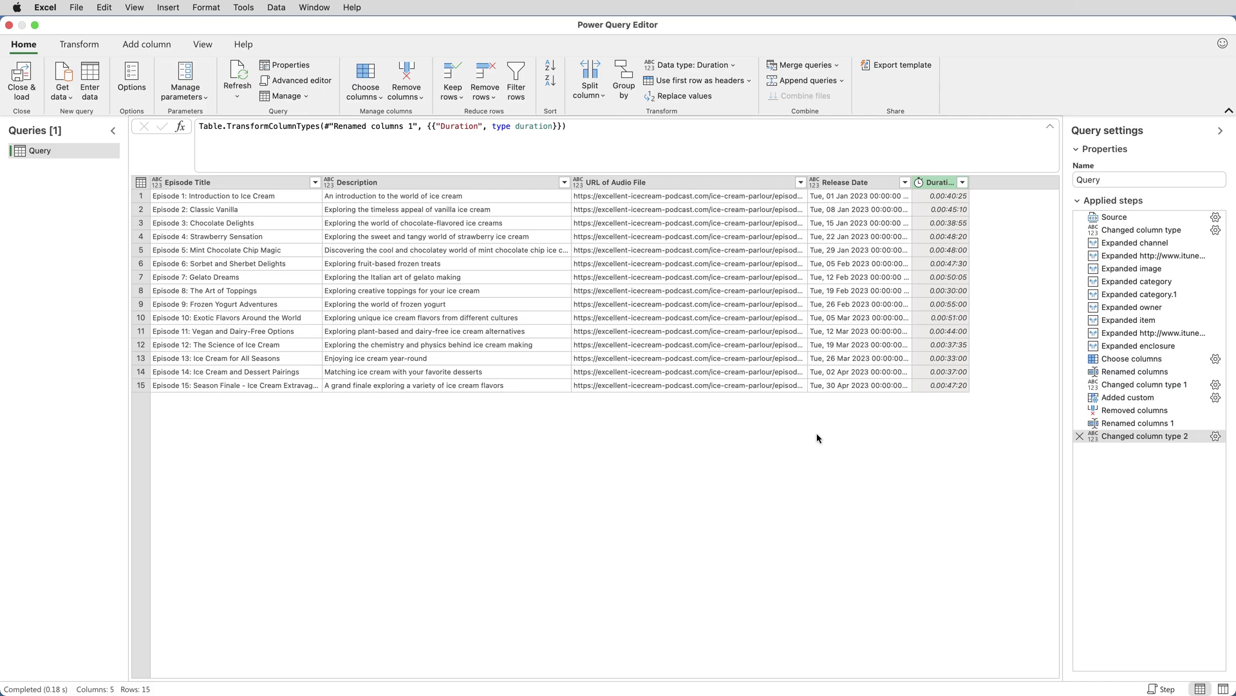
pyautogui.click(30, 74)
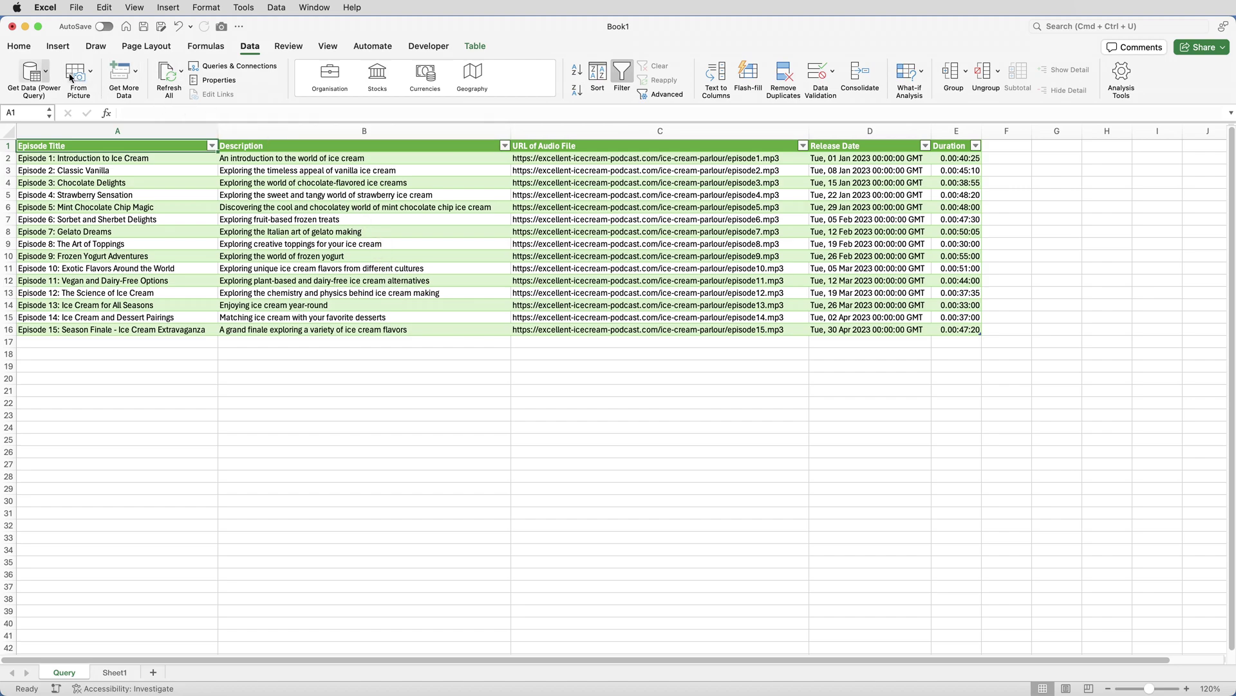
# Step: Reopen the query in a maximised Power Query Editor
pyautogui.click(46, 74)
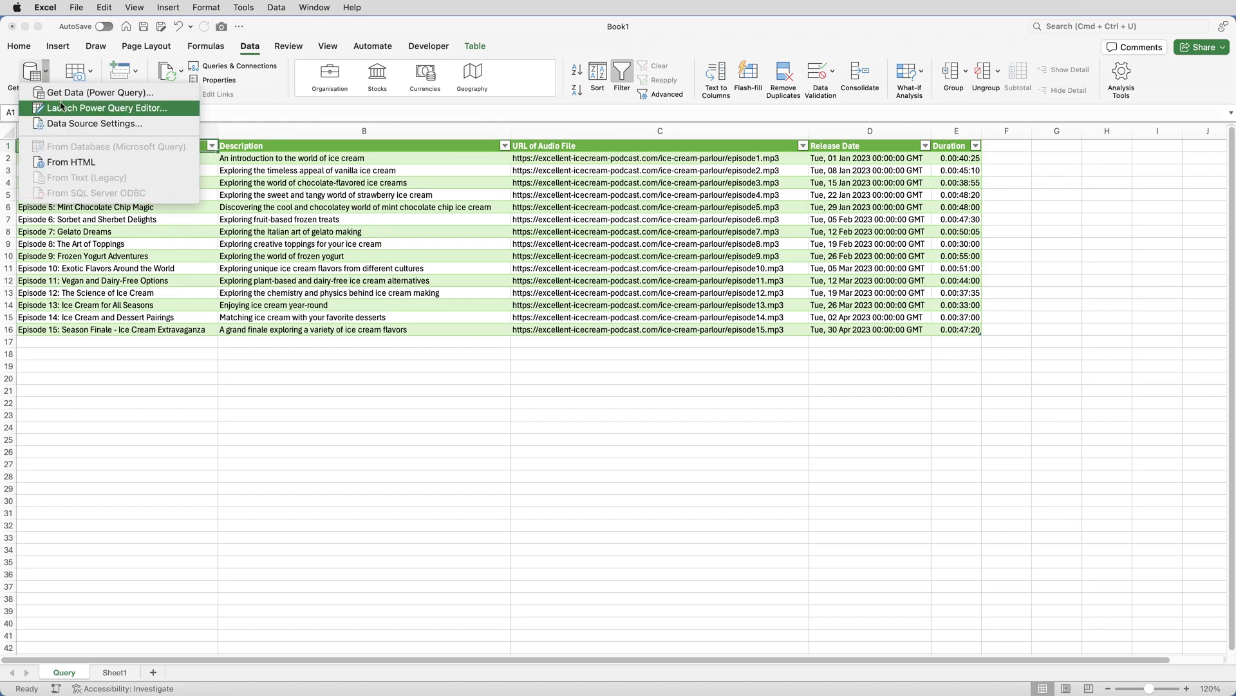
pyautogui.click(64, 108)
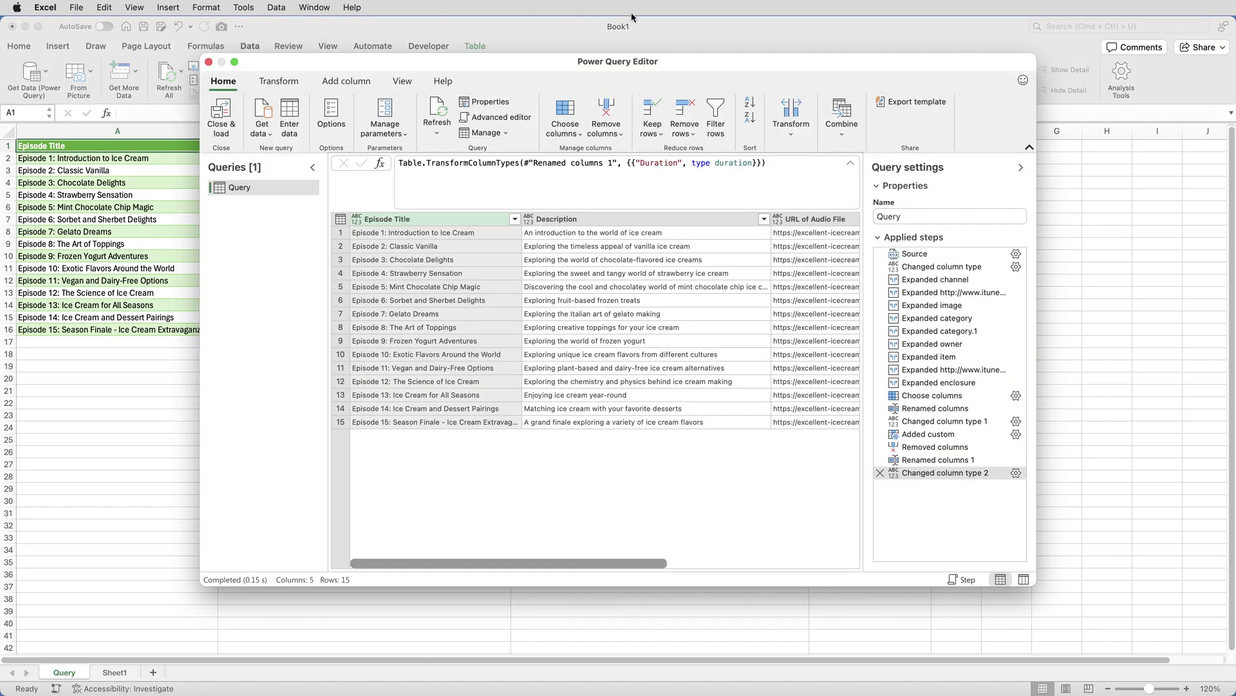
pyautogui.doubleClick(689, 63)
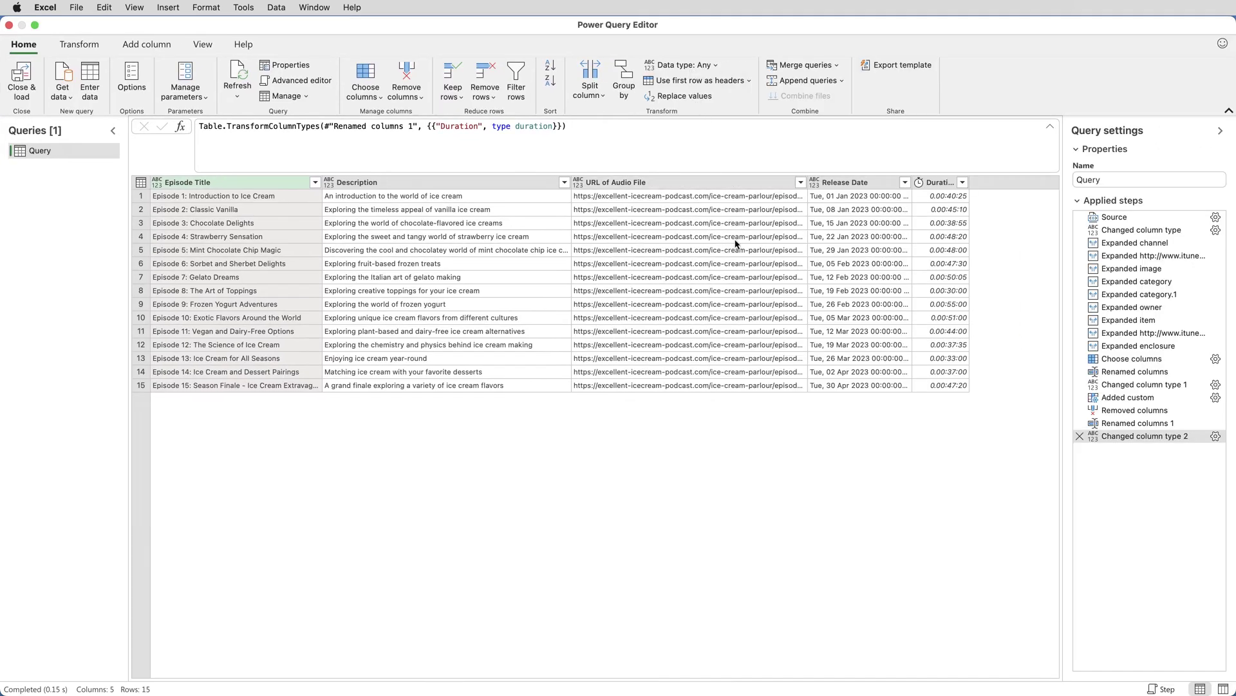
pyautogui.moveTo(911, 182); pyautogui.dragTo(946, 187)
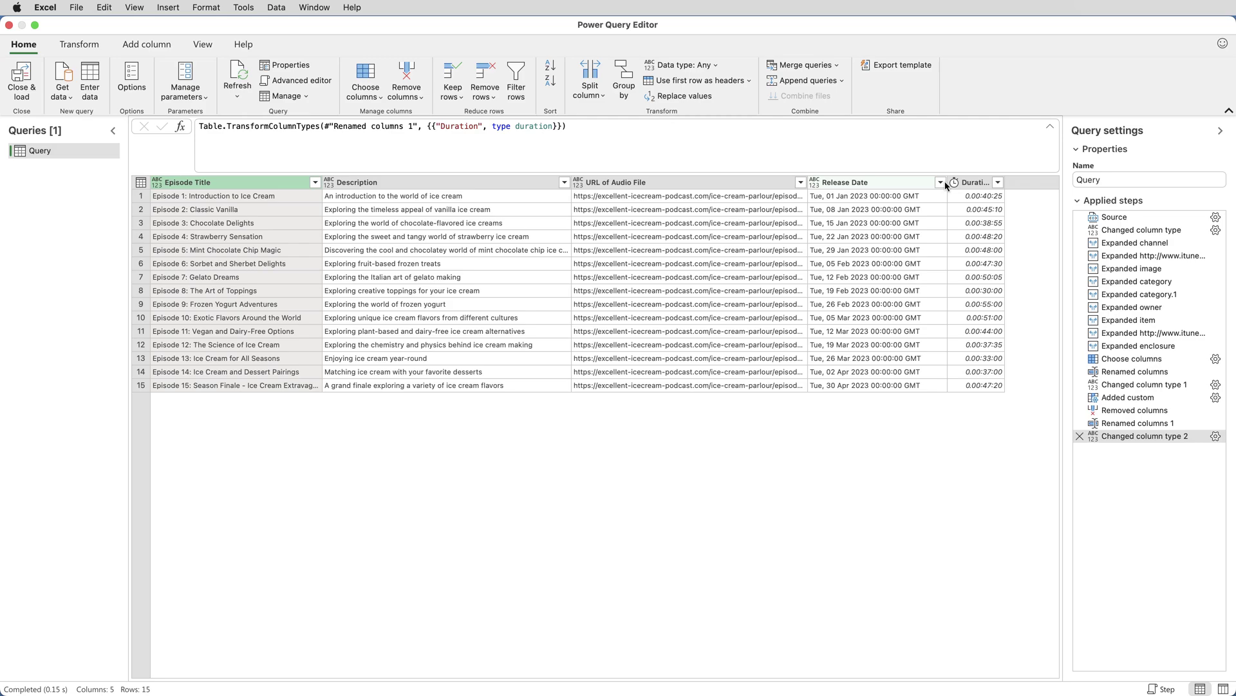
# Step: Extract the Release Date text after the comma delimiter to drop the weekday
pyautogui.click(905, 182)
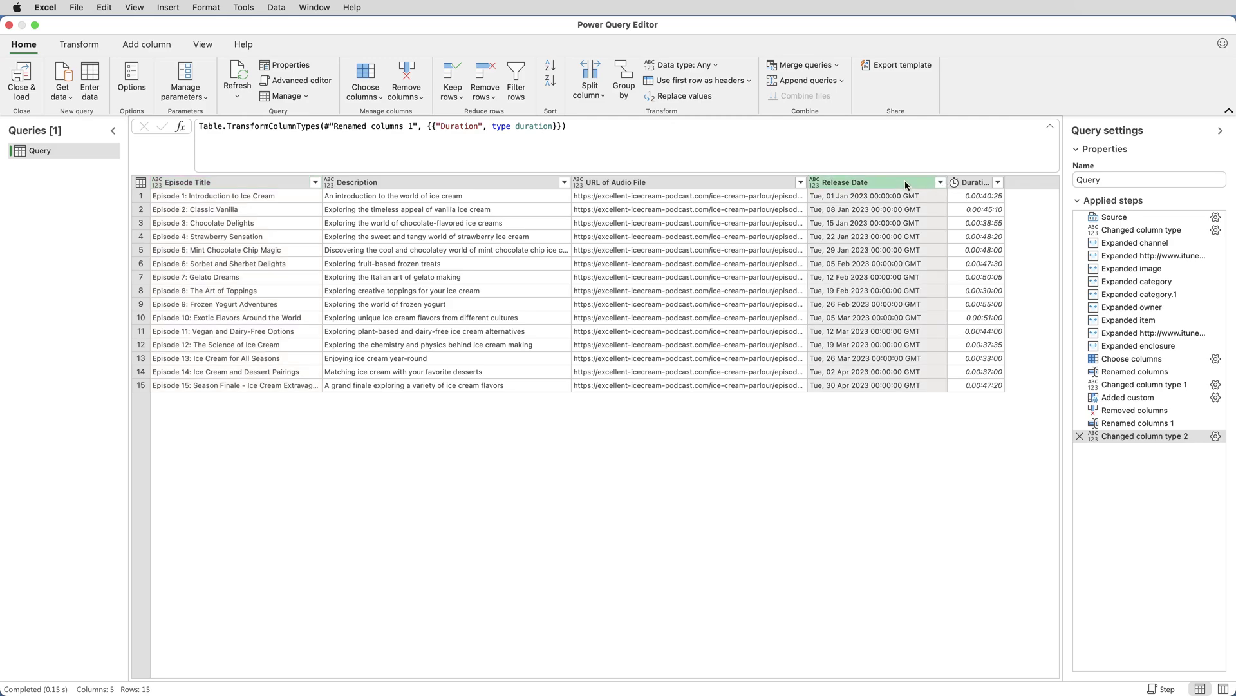
pyautogui.click(80, 46)
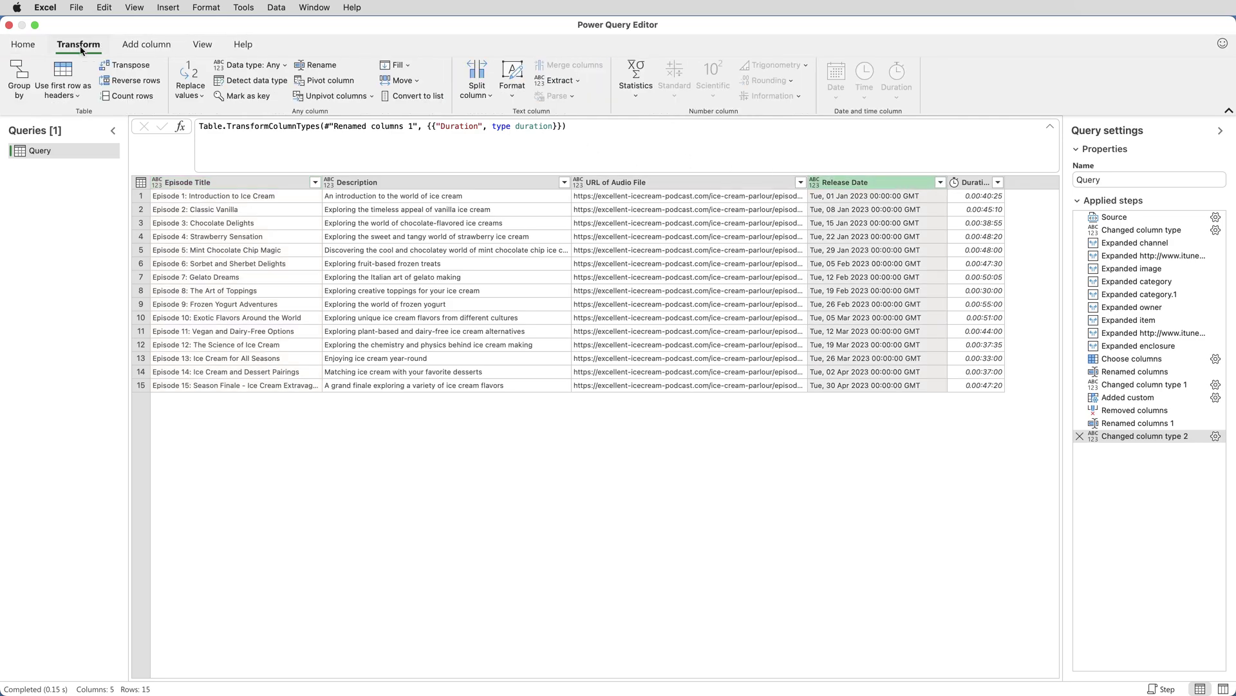
pyautogui.click(575, 81)
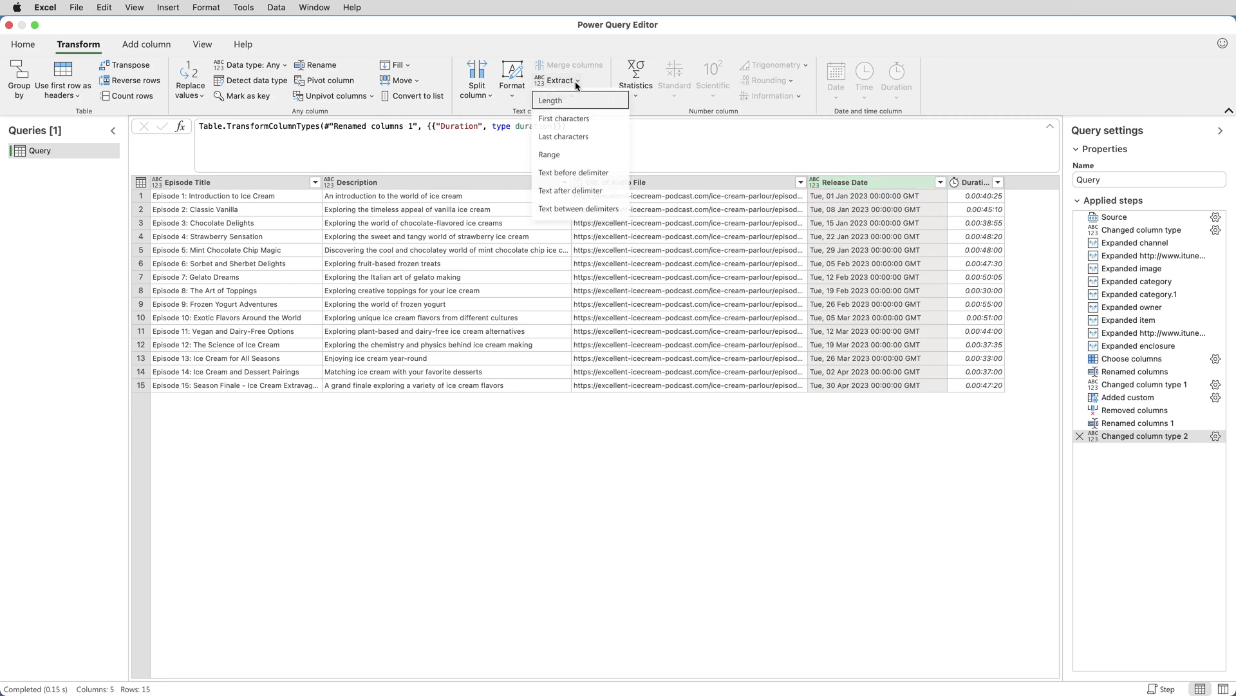
pyautogui.click(581, 200)
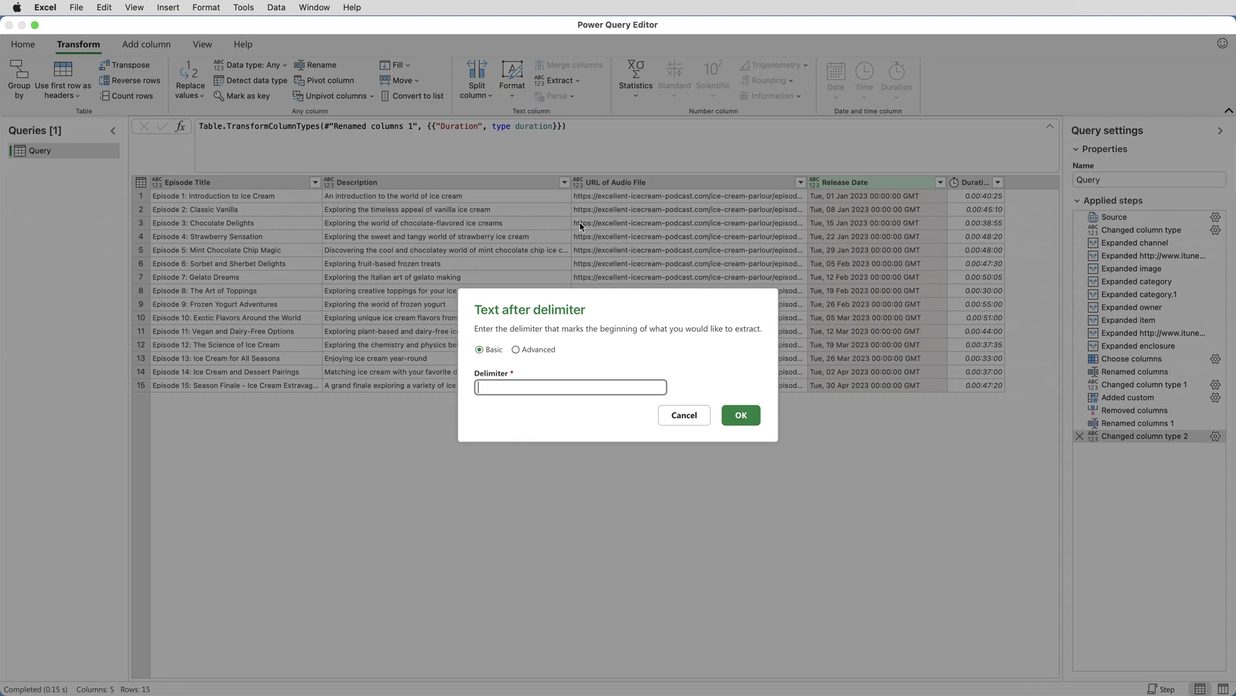
pyautogui.write(',')
pyautogui.click(738, 419)
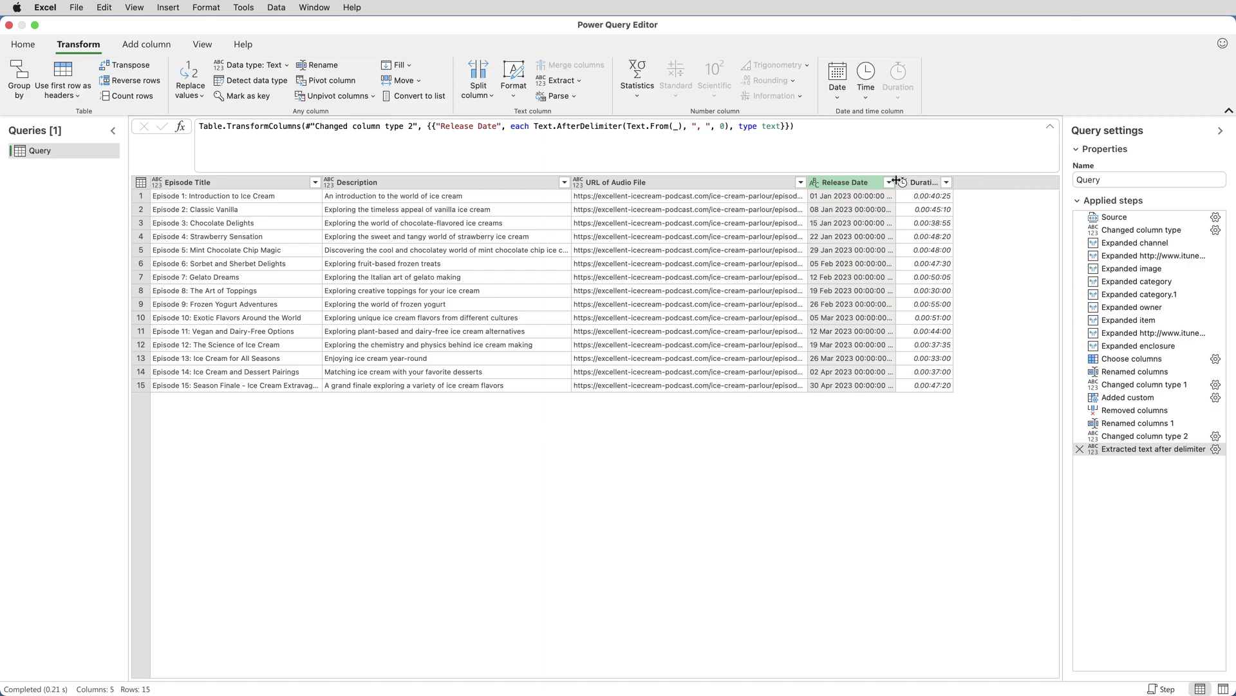
pyautogui.moveTo(896, 182); pyautogui.dragTo(946, 183)
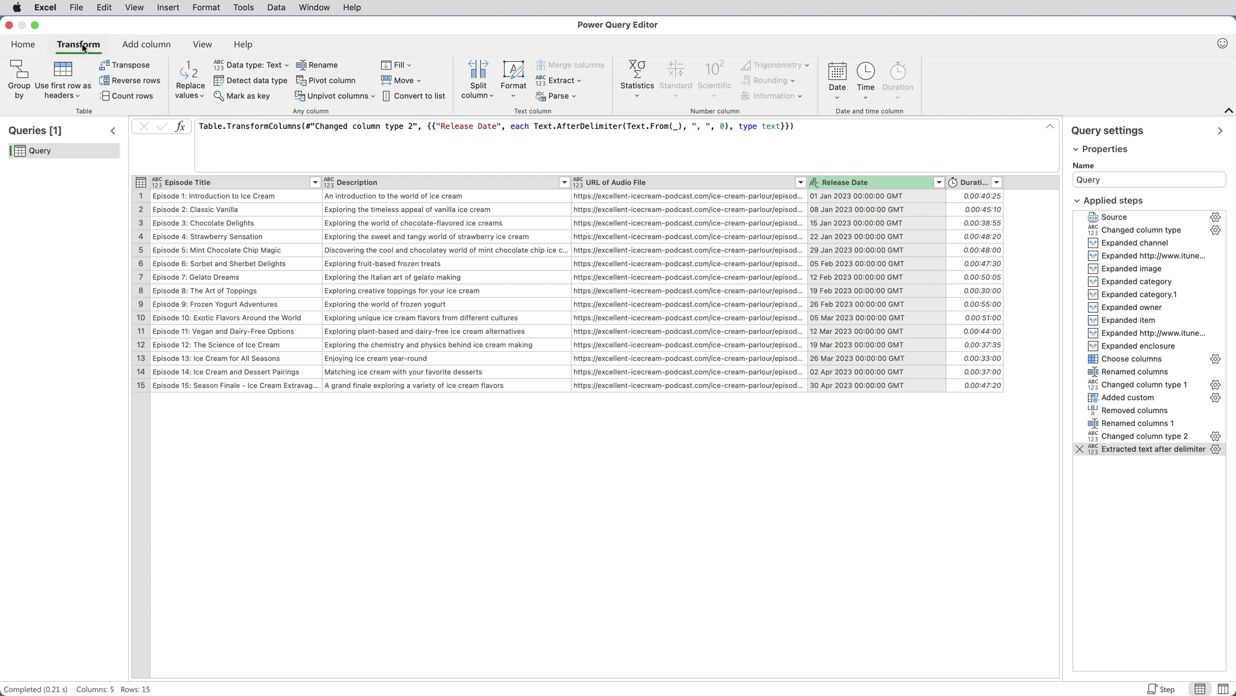
# Step: Extract Release Date text before the delimiter, skipping 2 delimiters, leaving dates like 01 Jan 2023
pyautogui.click(578, 88)
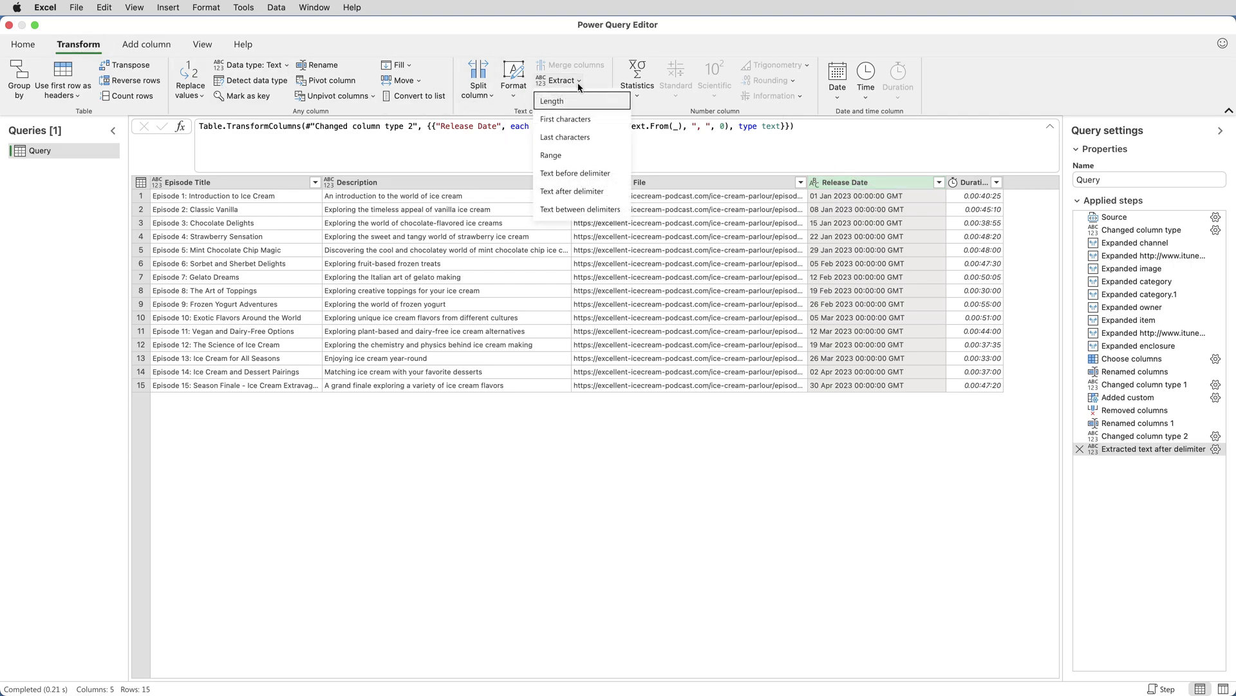
pyautogui.click(584, 175)
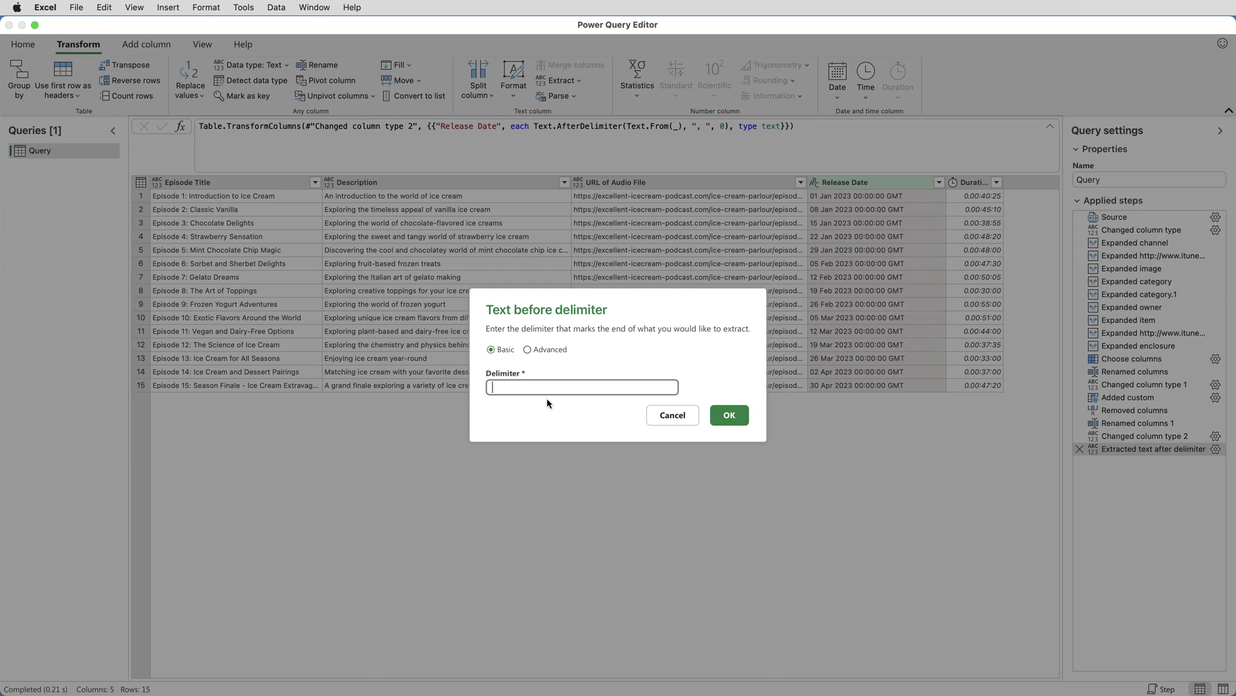
pyautogui.click(528, 349)
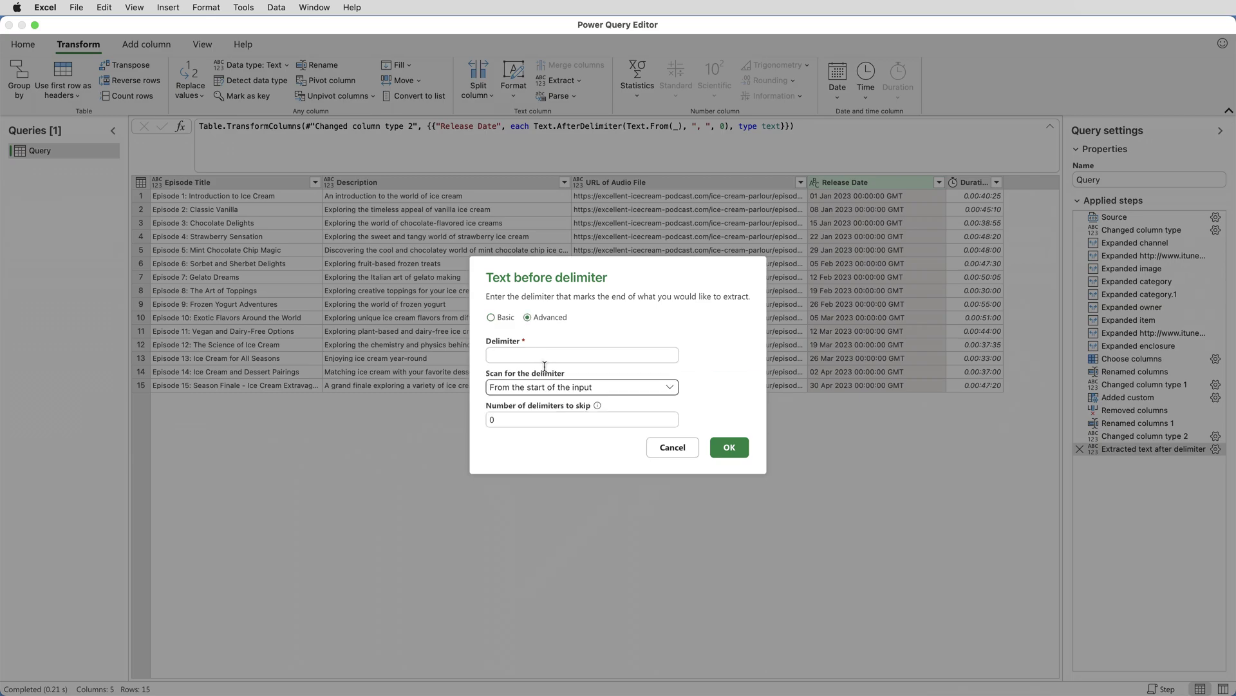
pyautogui.click(508, 420)
pyautogui.write('2')
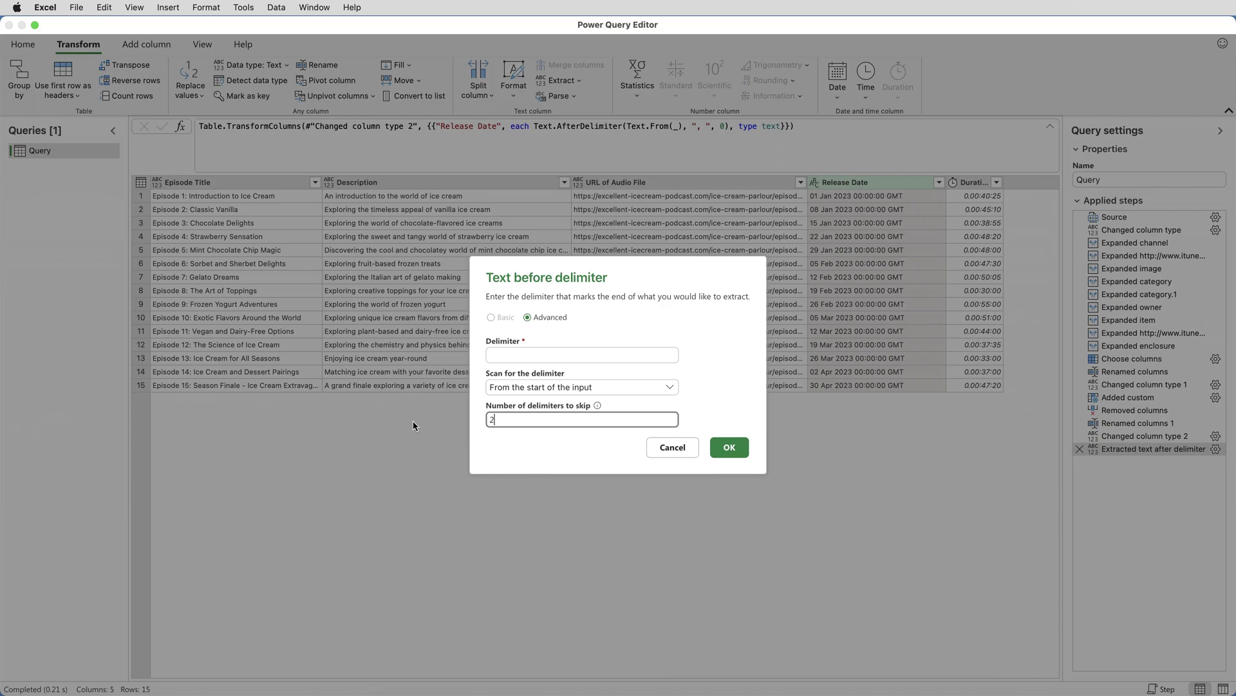
pyautogui.click(737, 451)
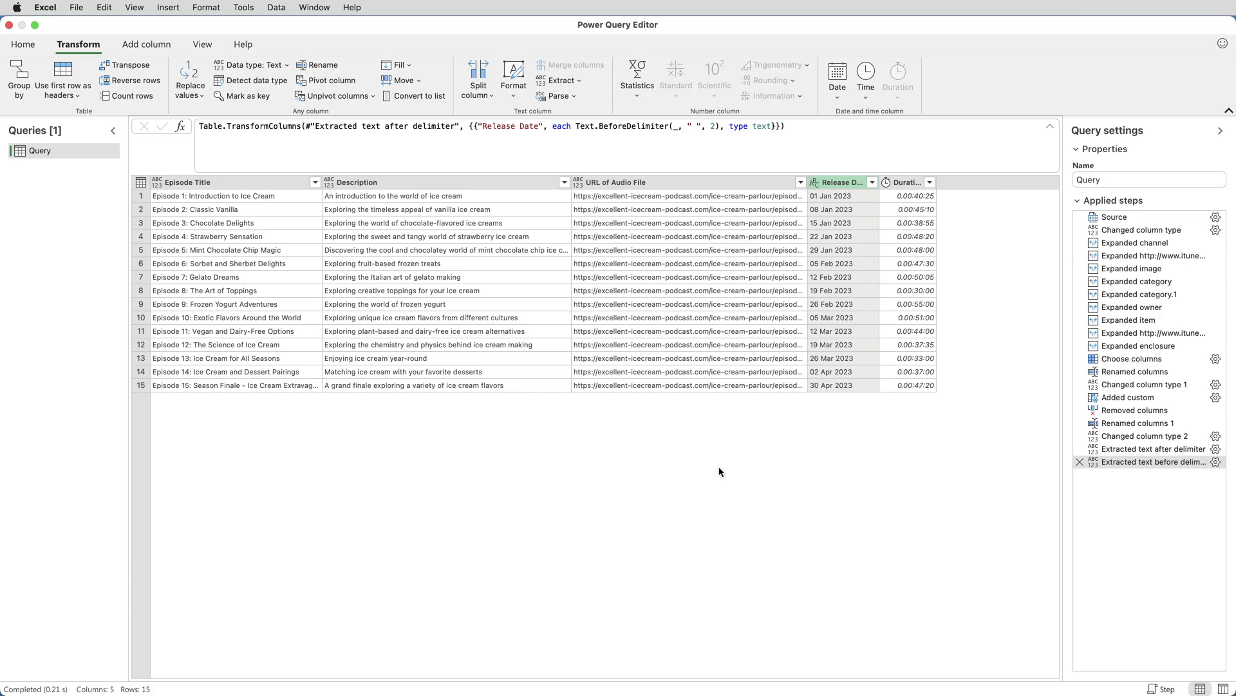
# Step: Change Release Date to the Date type and sort it descending so Episode 15 is on top
pyautogui.click(814, 184)
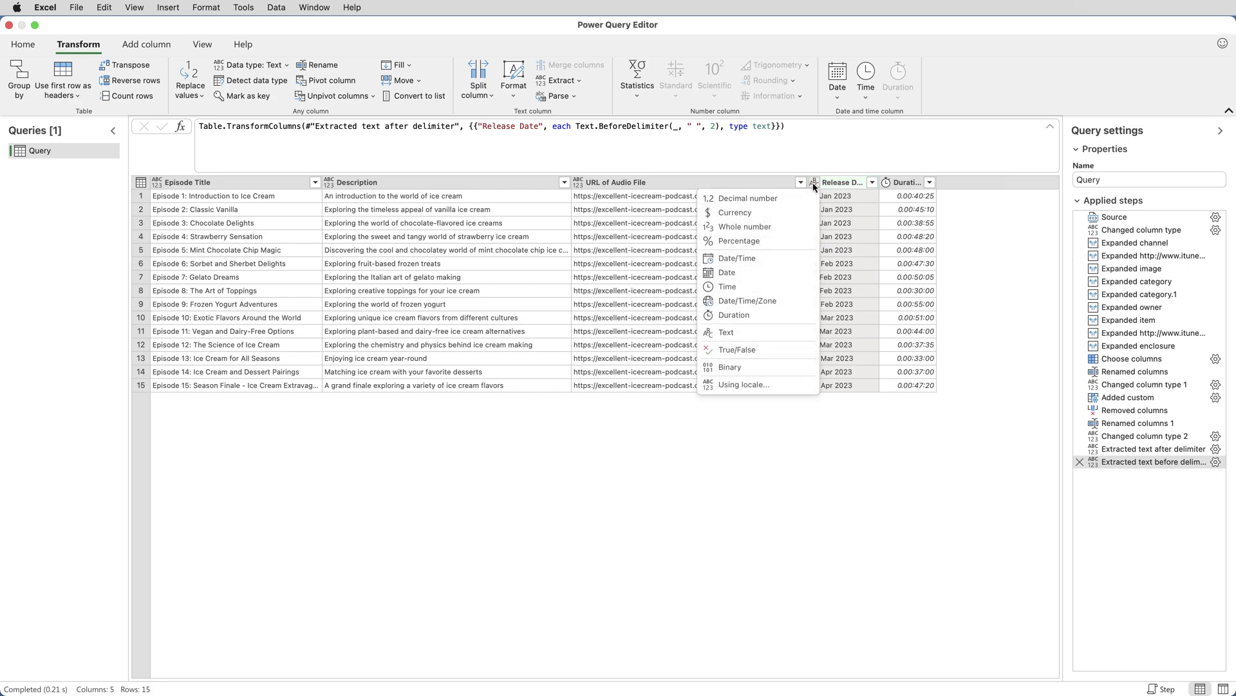
pyautogui.click(757, 273)
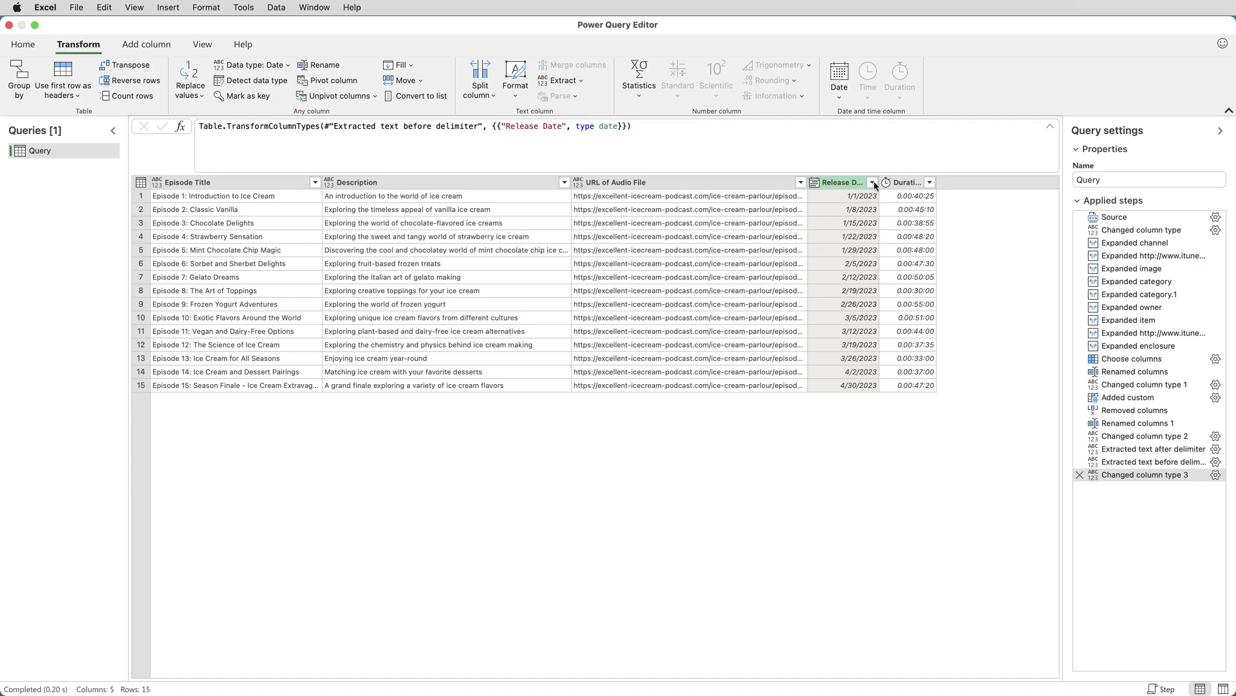
pyautogui.click(874, 183)
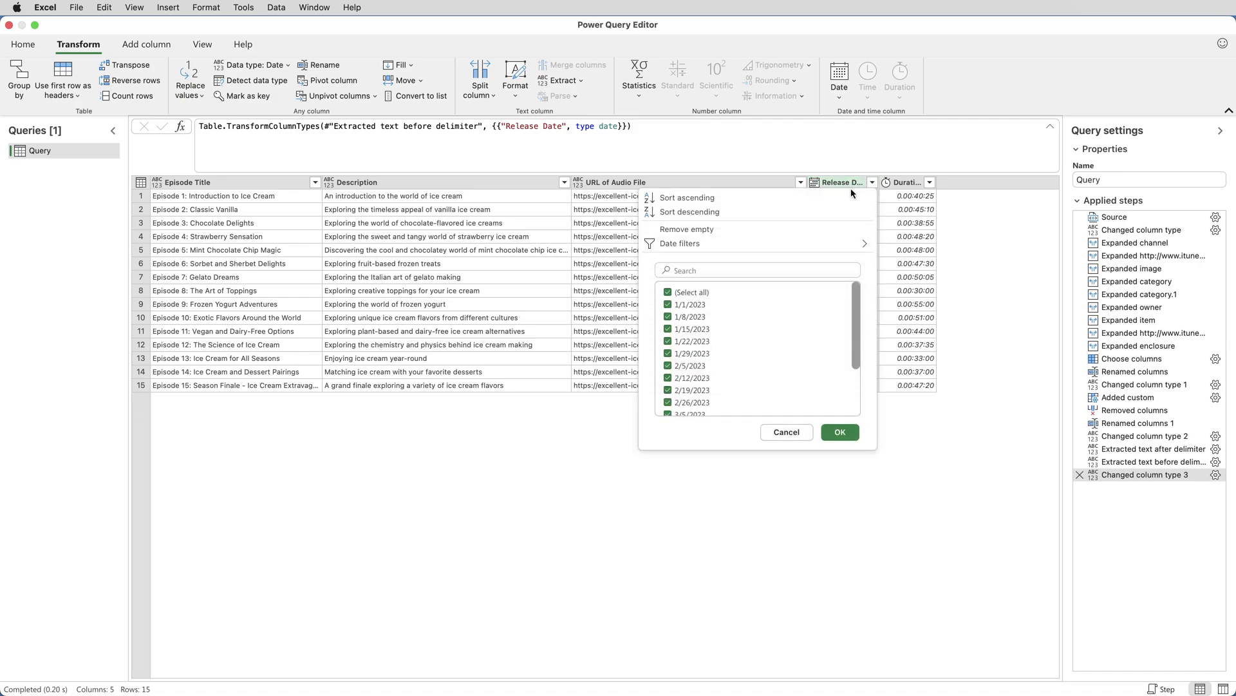
pyautogui.click(801, 214)
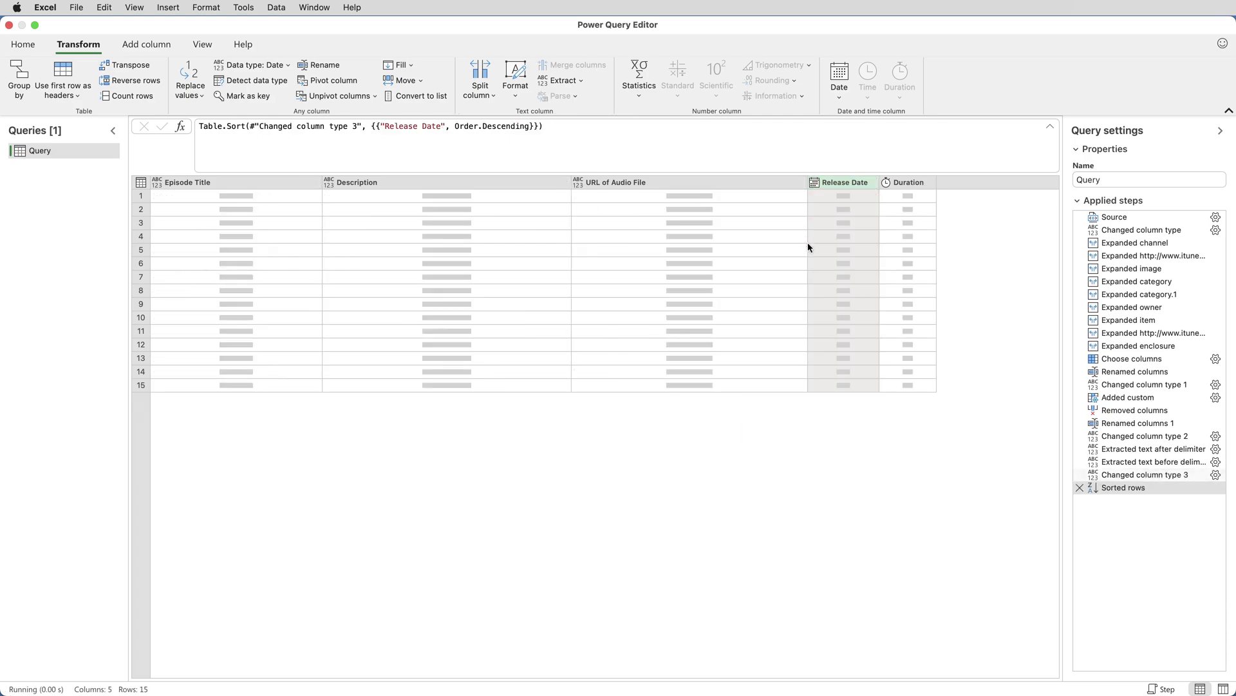
pyautogui.click(25, 47)
# Step: Load the sorted, date-typed query back to the Query sheet and move Excel aside to reveal the feed file
pyautogui.click(22, 74)
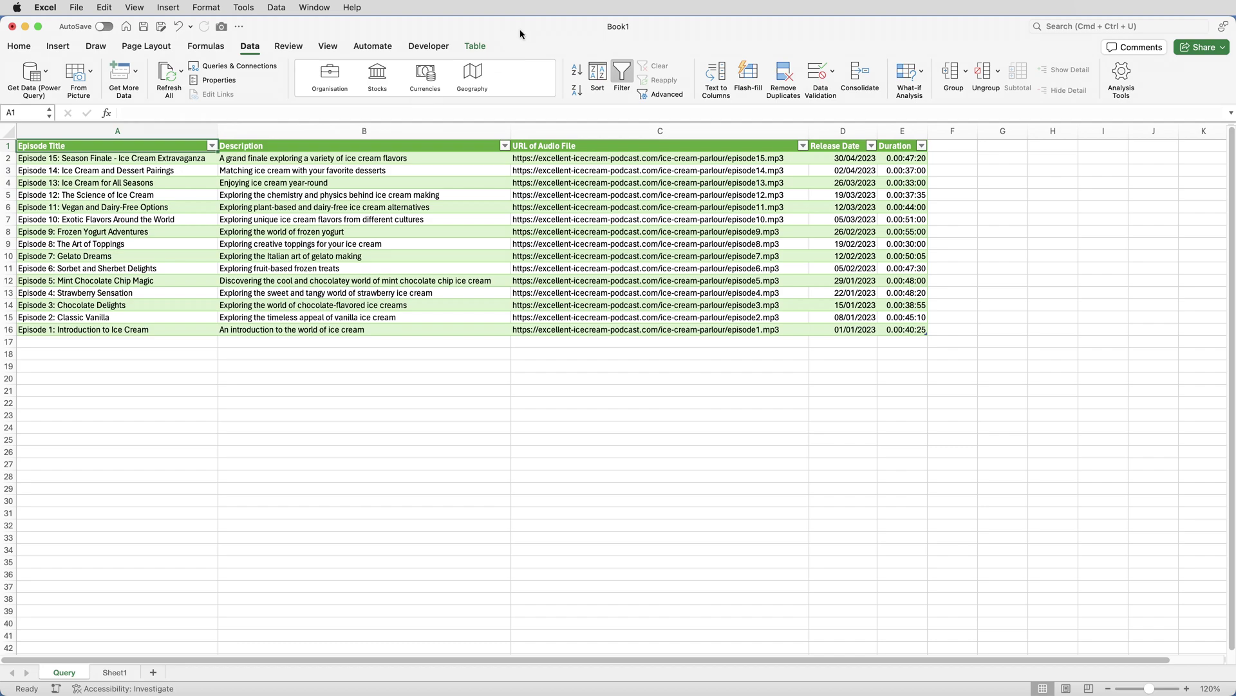
pyautogui.moveTo(519, 31)
pyautogui.mouseDown()
pyautogui.moveTo(539, 171)
pyautogui.moveTo(510, 43)
pyautogui.mouseUp()
# Step: Refresh All queries to pull Episode 16: Bonus Episode from the updated XML feed
pyautogui.click(167, 75)
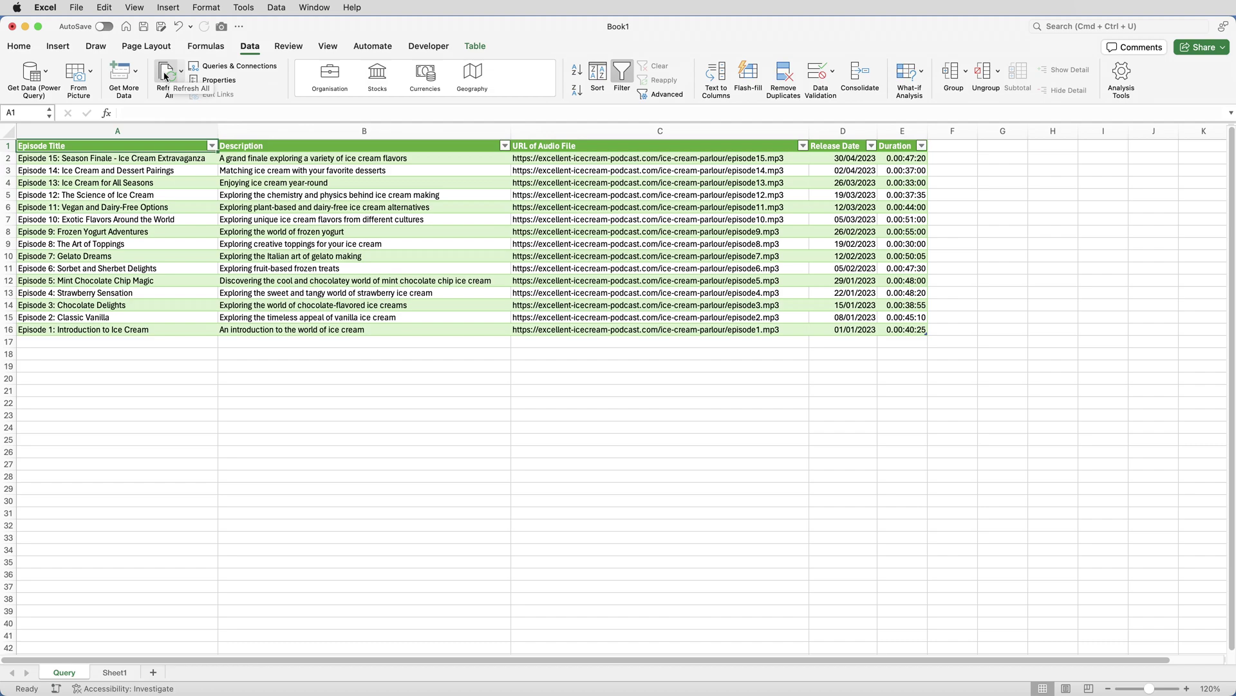
pyautogui.click(165, 77)
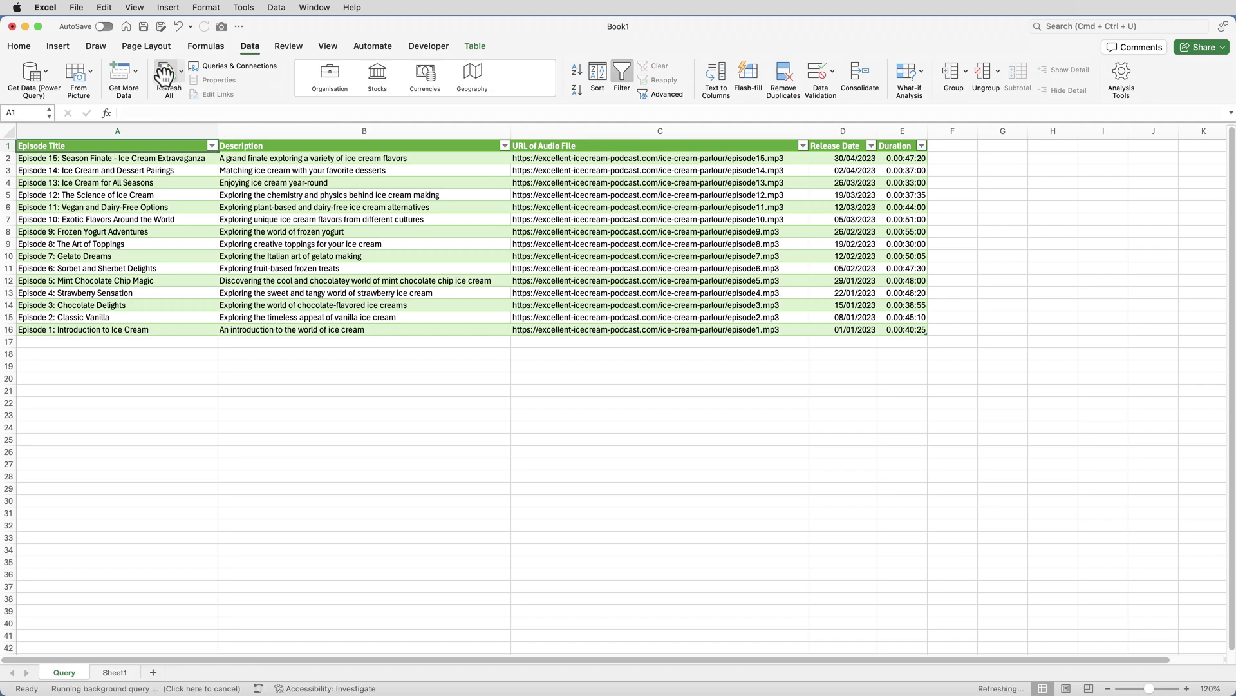